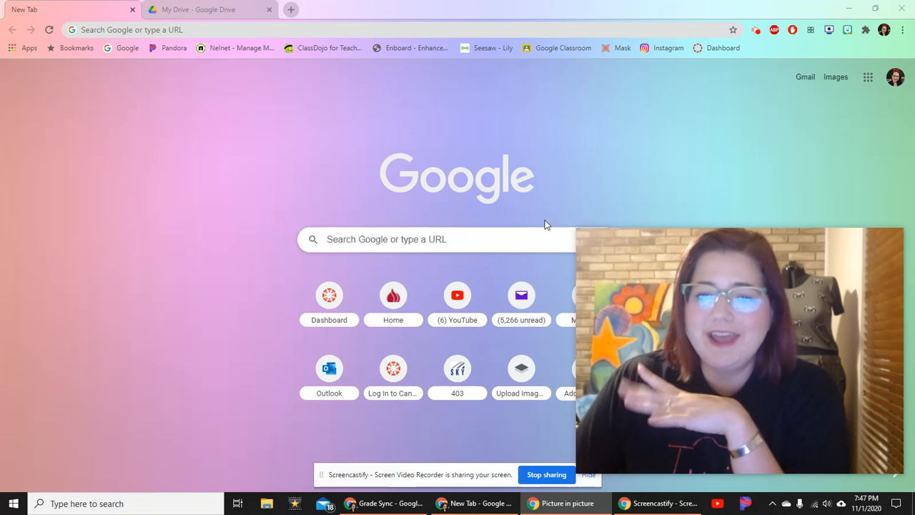
- Shrink the floating picture-in-picture webcam window so it uncovers the search box and page shortcuts
click(579, 228)
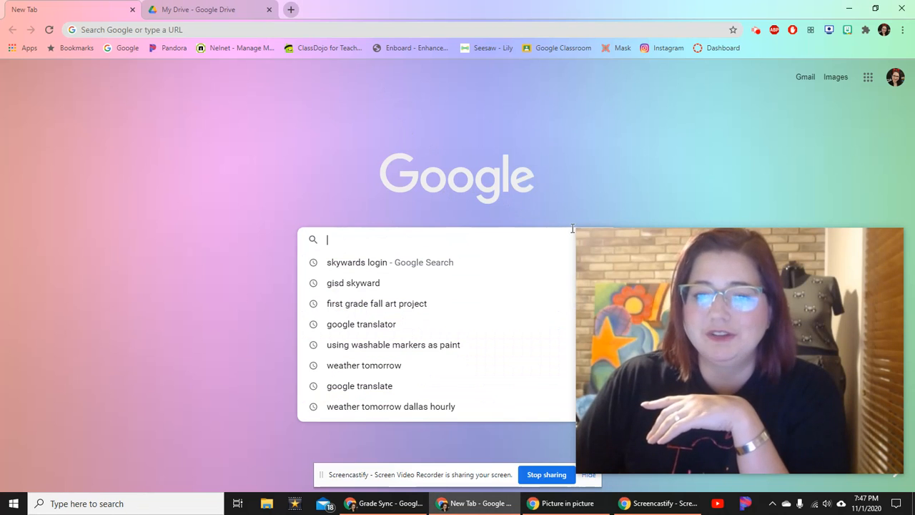
click(586, 233)
mouse_move(580, 228)
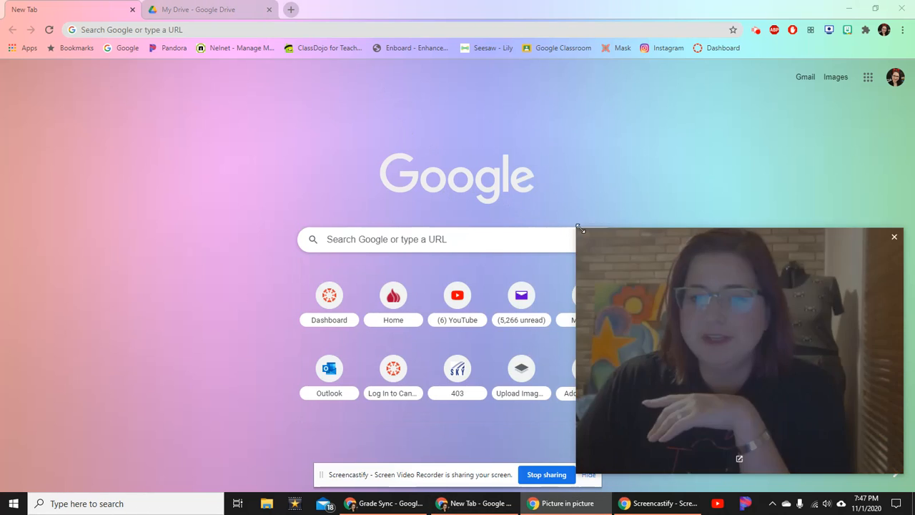
drag(580, 228, 756, 361)
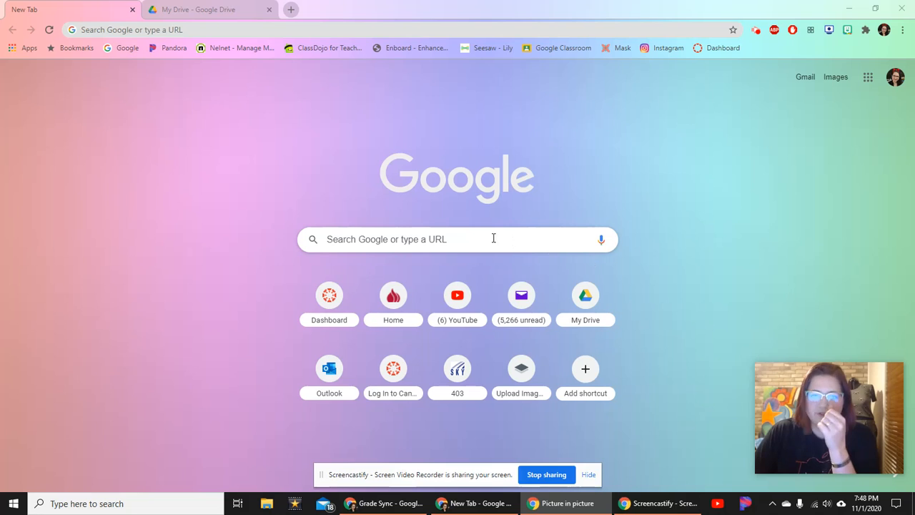
- Search Google for "christmas cards" and show the image results
click(419, 237)
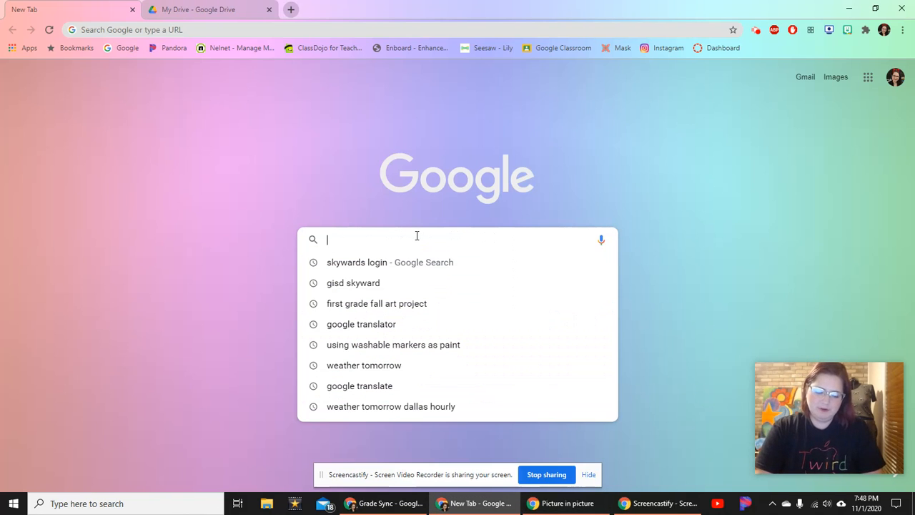
text(chr)
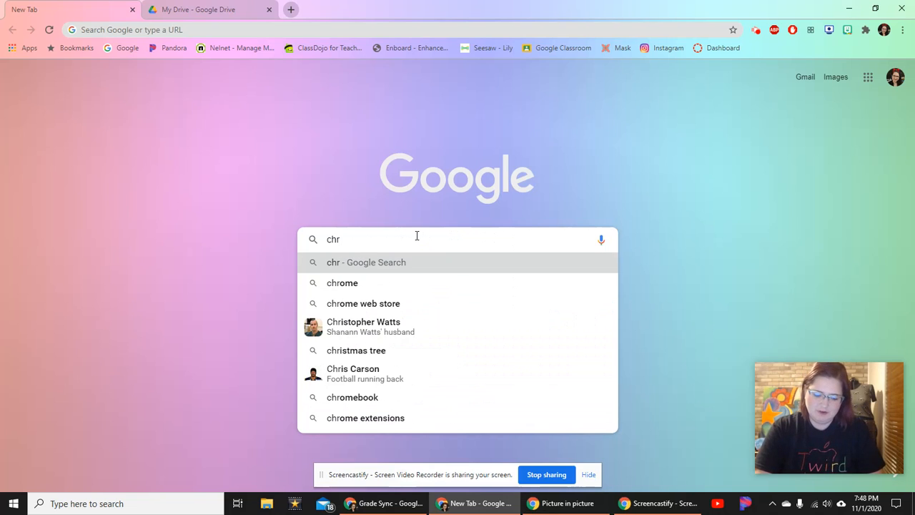
text(ismas)
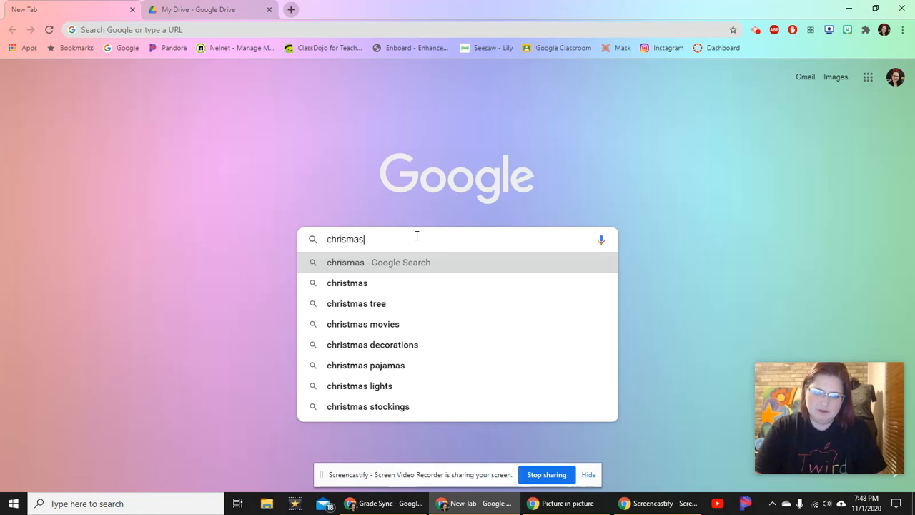
click(511, 290)
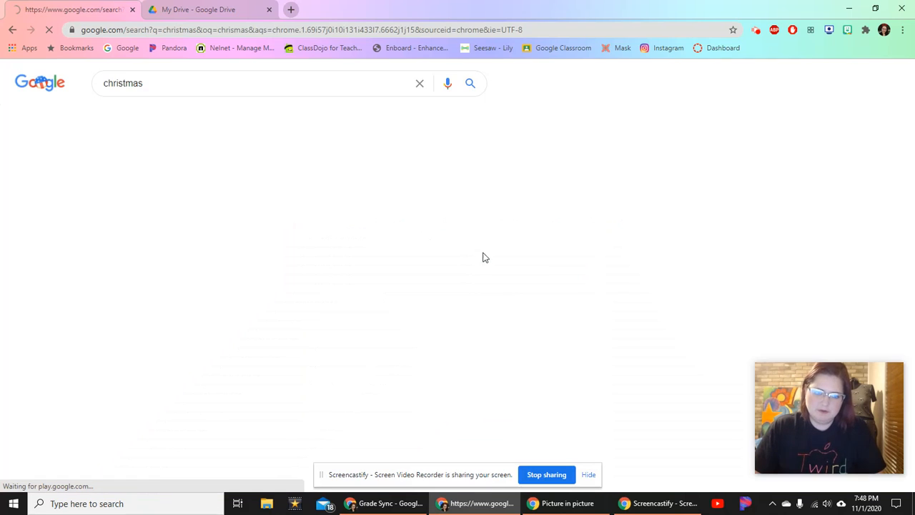
click(245, 83)
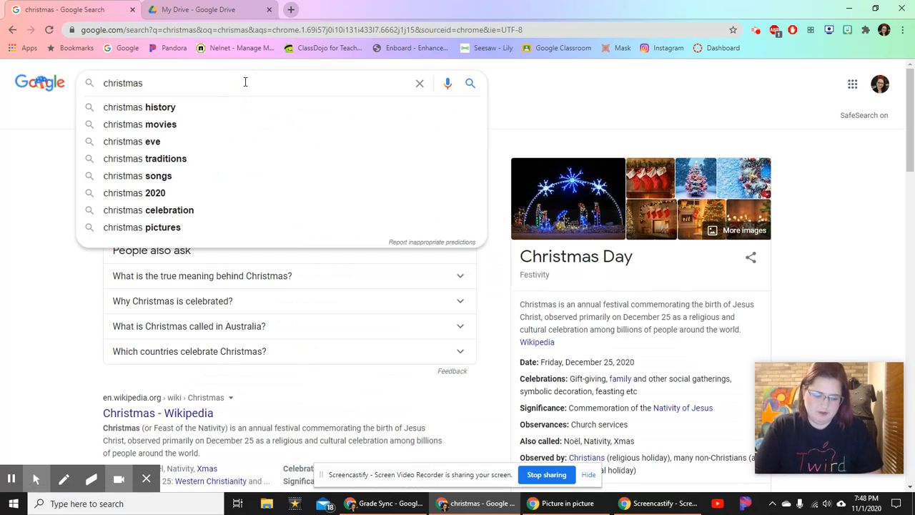
text(cars)
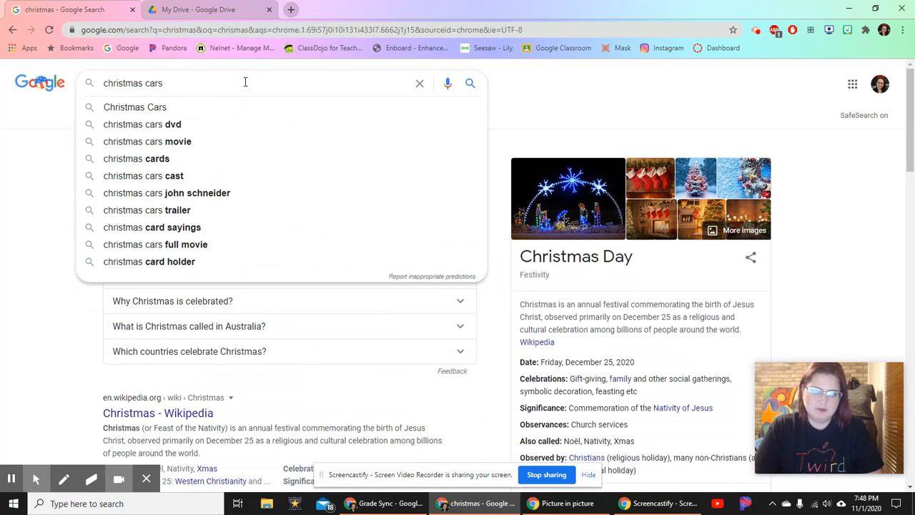
key(BackSpace)
text(ds)
key(Return)
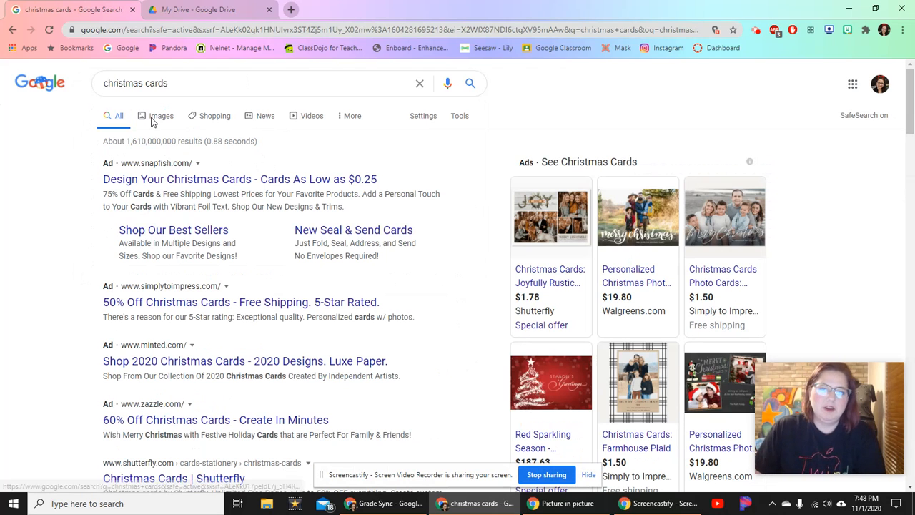
click(151, 120)
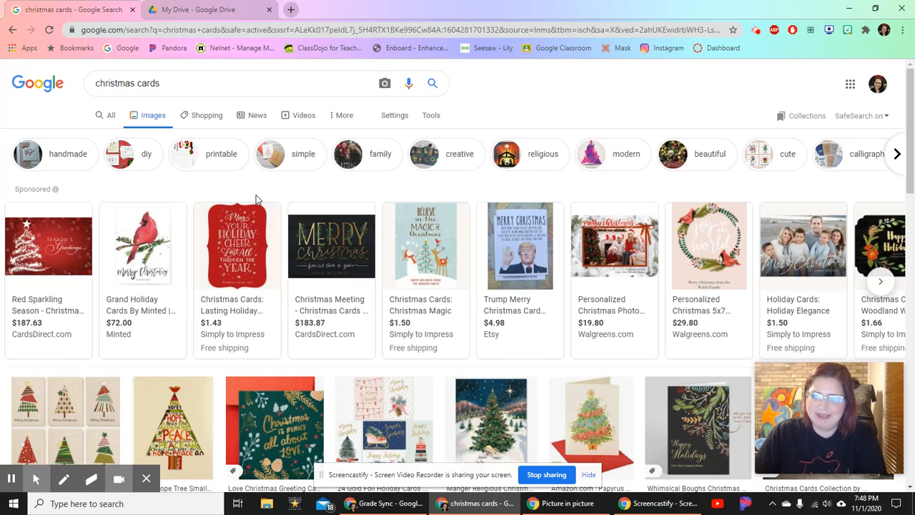
- Examine the Christmas card images for design ideas, previewing the tree card set, the cartoon penguins and the snowmen trio
scroll(314, 286, down, 2)
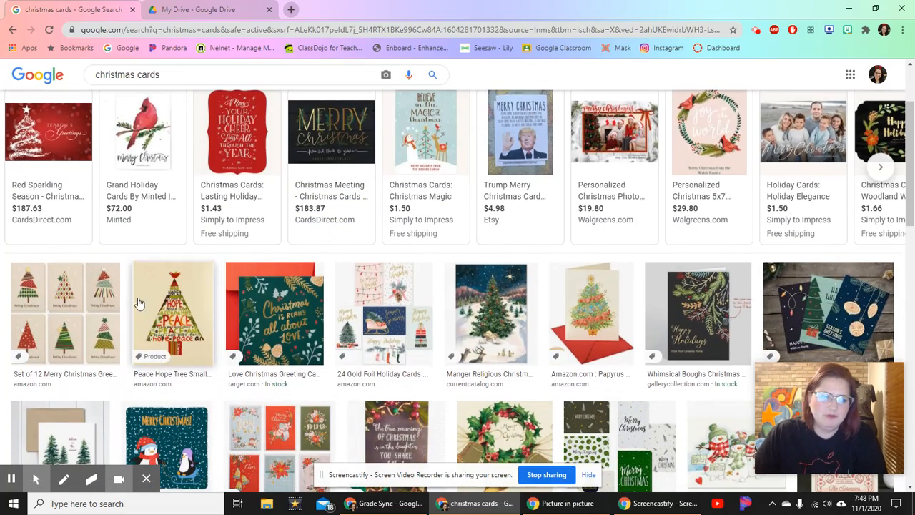
click(72, 330)
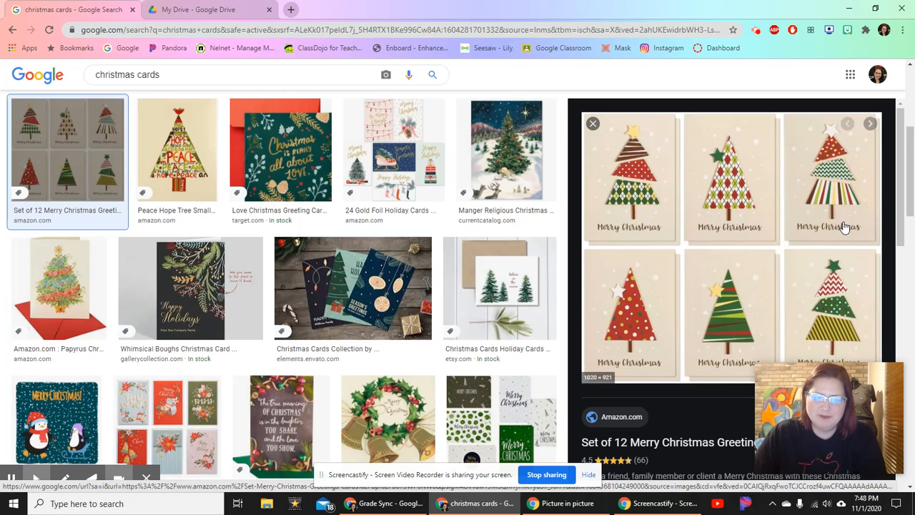
scroll(33, 249, down, 3)
click(34, 249)
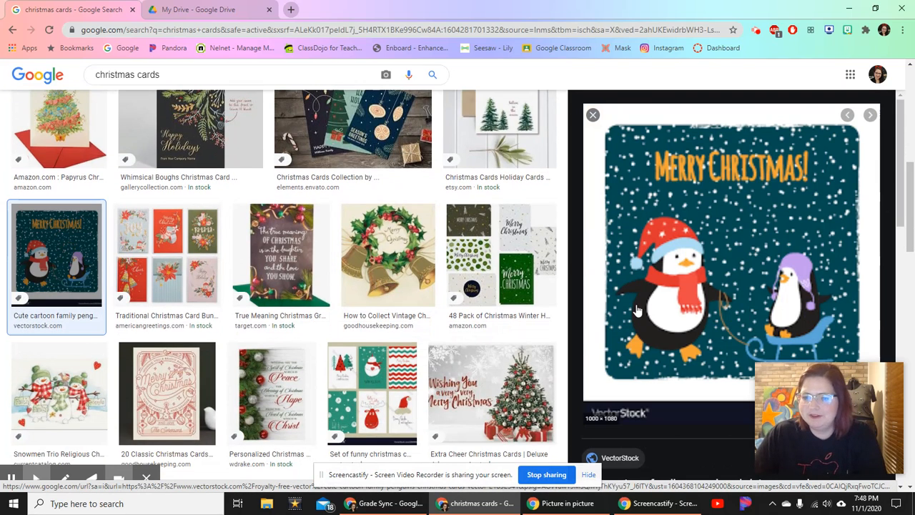
scroll(400, 227, down, 1)
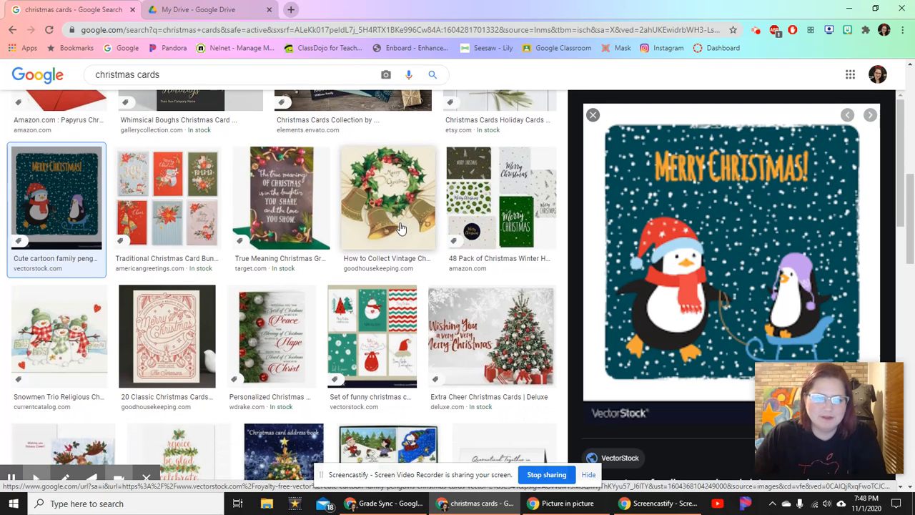
click(100, 318)
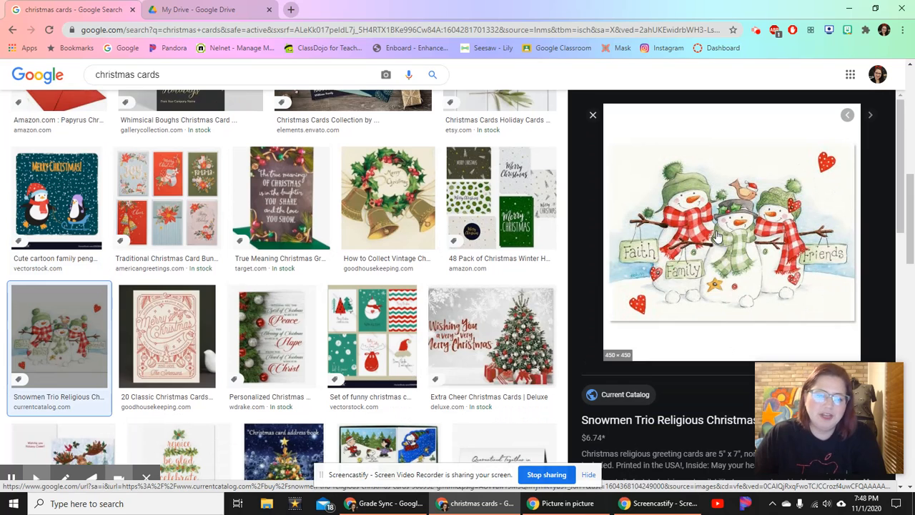
scroll(317, 269, down, 2)
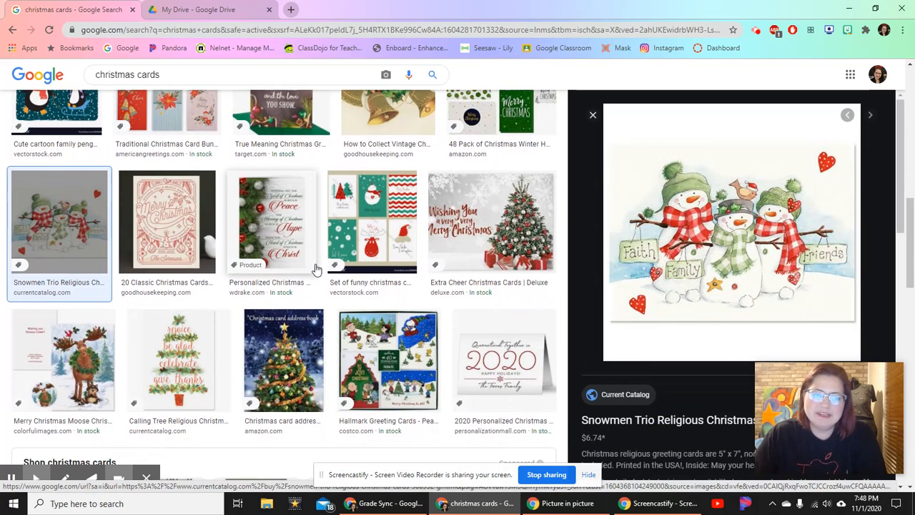
scroll(317, 268, down, 1)
scroll(316, 269, down, 2)
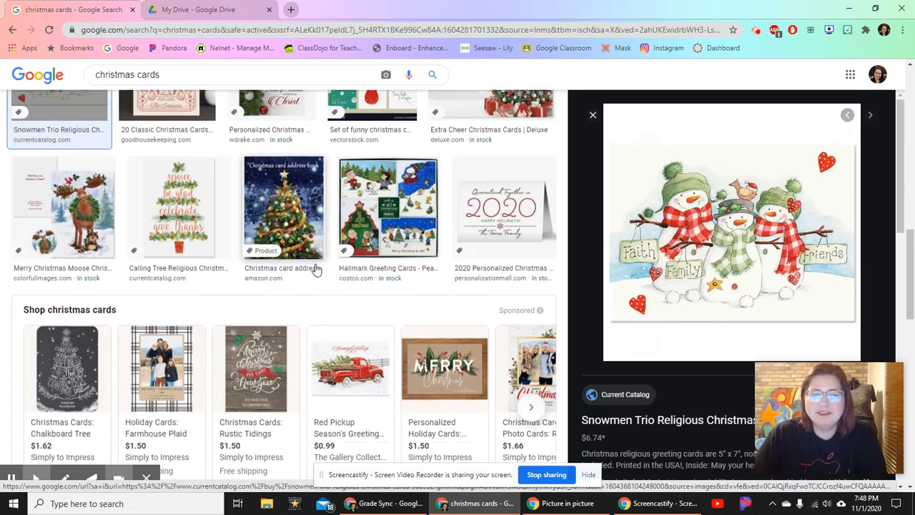
scroll(316, 268, down, 4)
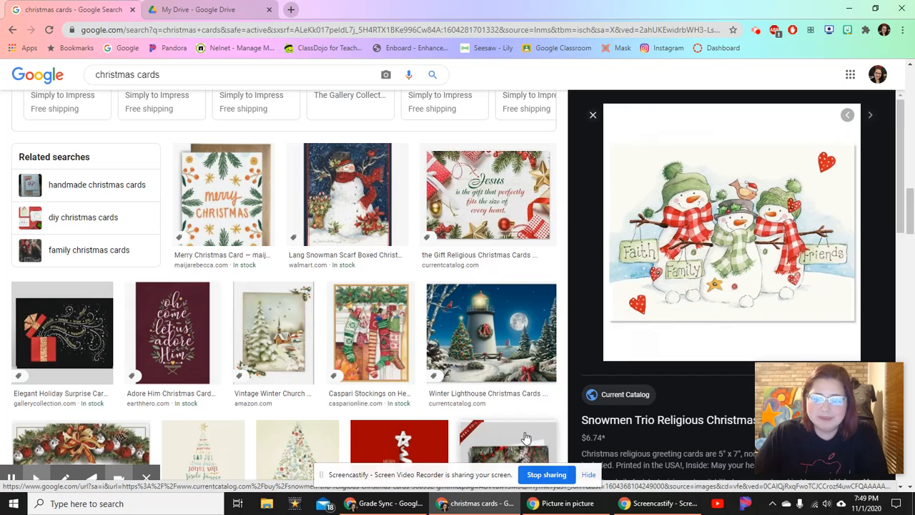
- Hide the screen-sharing notice and create a new blank Google Drawings file from Google Drive
click(588, 474)
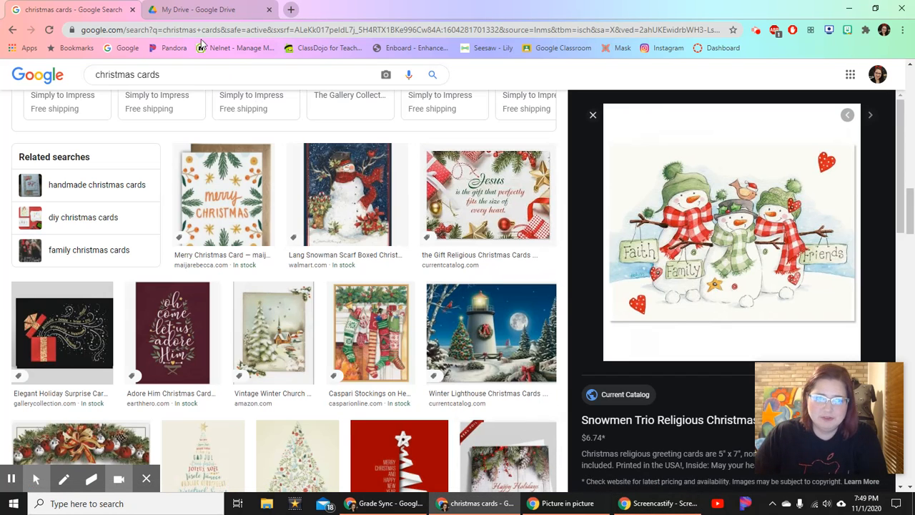
click(218, 11)
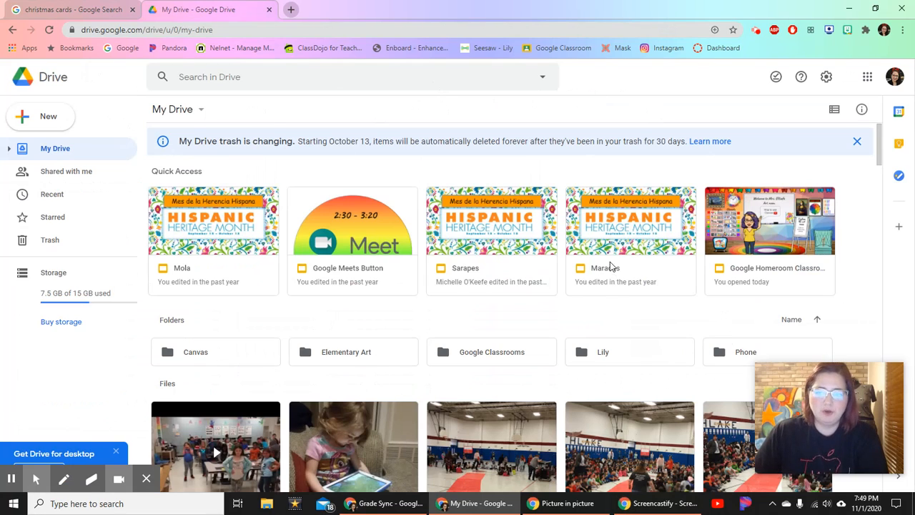
click(43, 118)
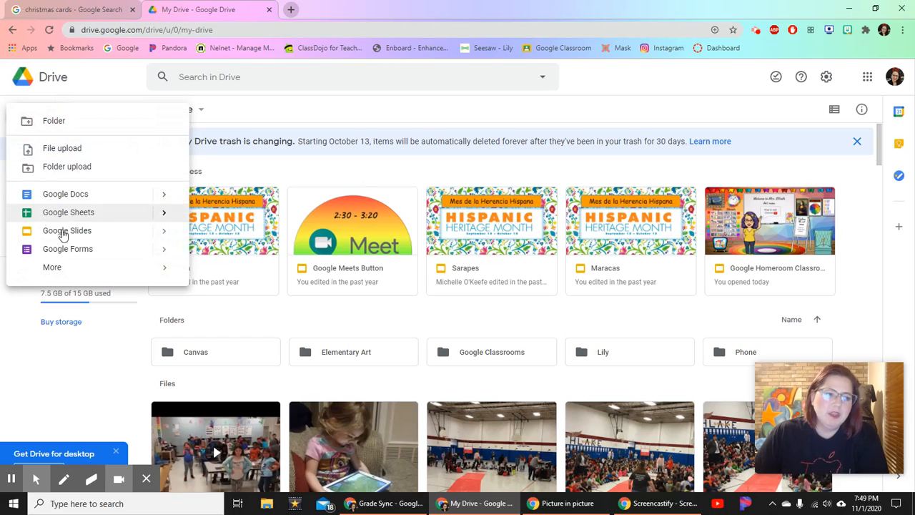
mouse_move(98, 272)
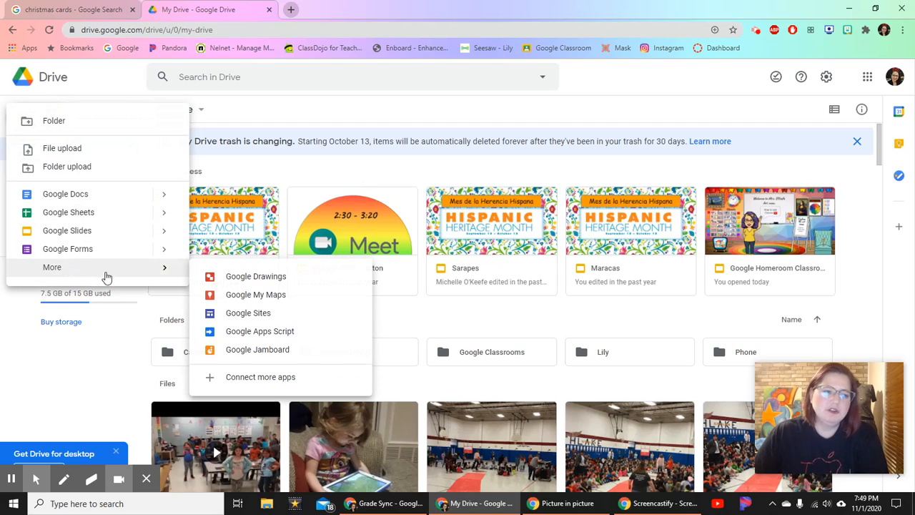
click(279, 279)
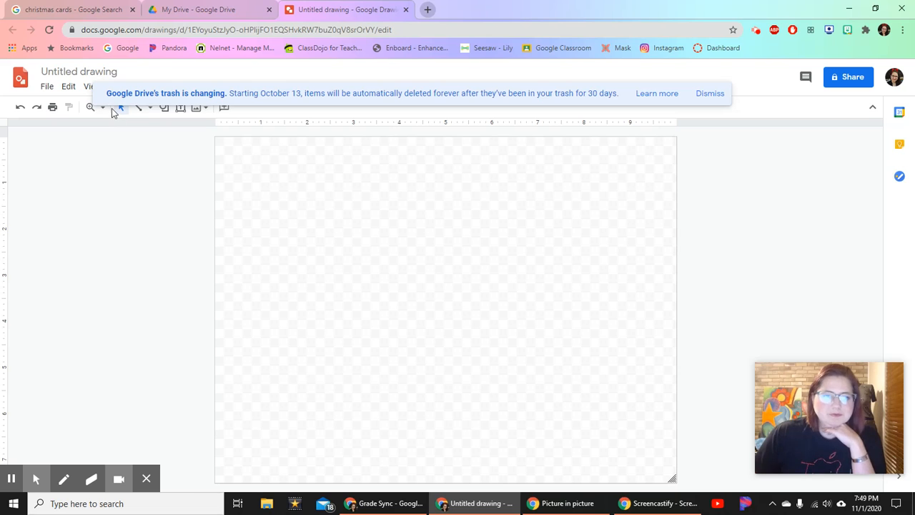
- Dismiss the notice about Google Drive's trash changes, closing its help page
click(661, 93)
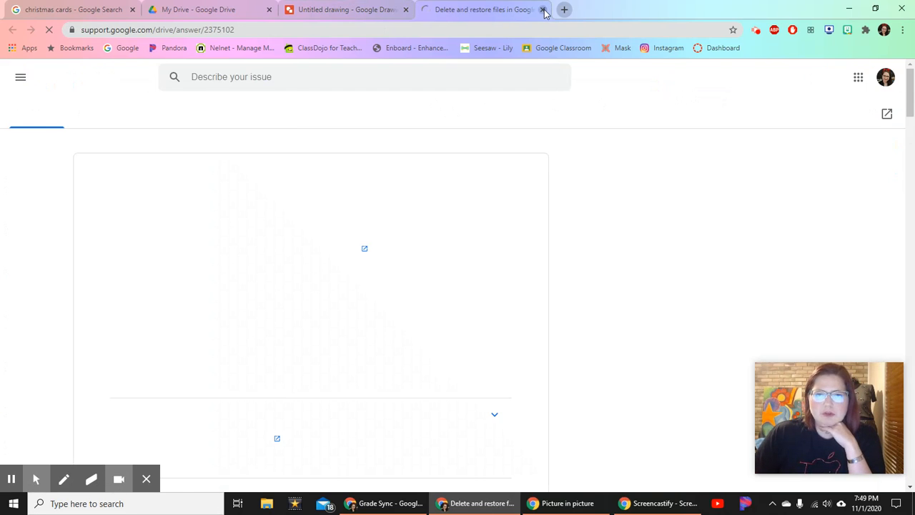
click(542, 10)
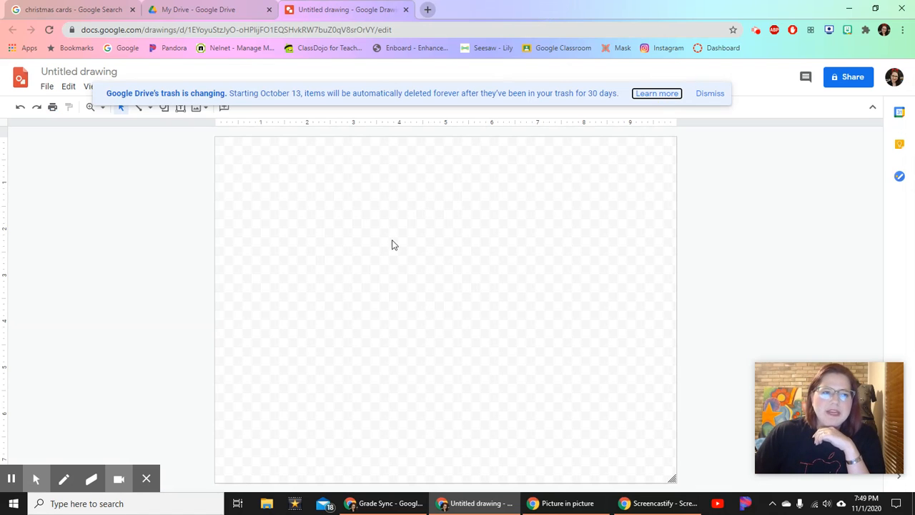
click(718, 94)
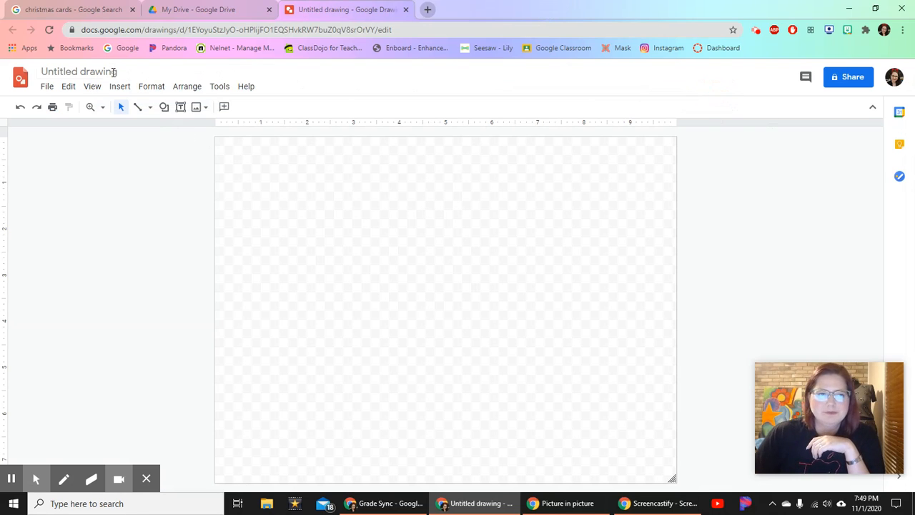
- Rename the untitled drawing "Christmas Card"
click(106, 72)
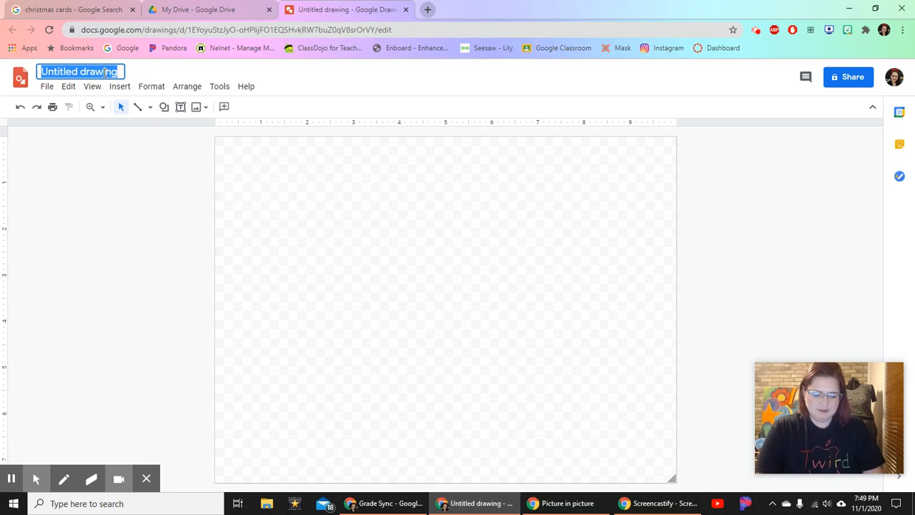
text(Ch)
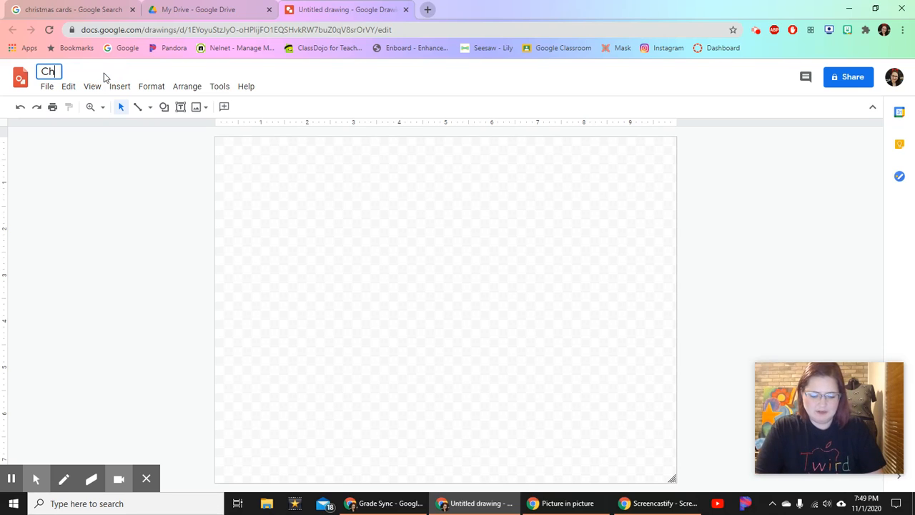
text(ristmas )
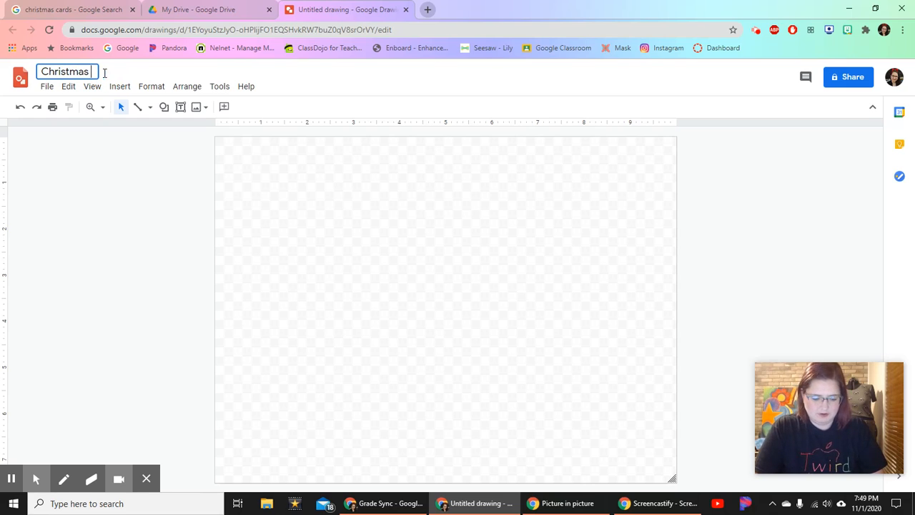
text(C)
text(ard)
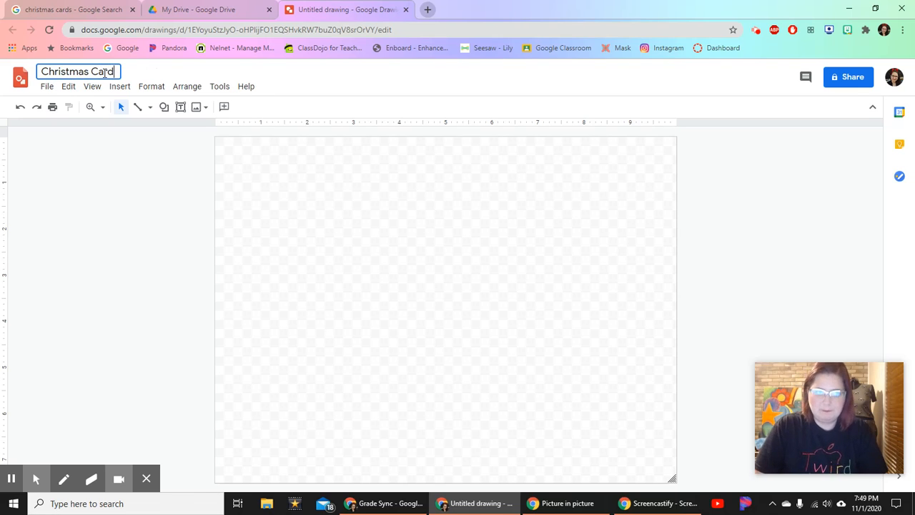
key(Return)
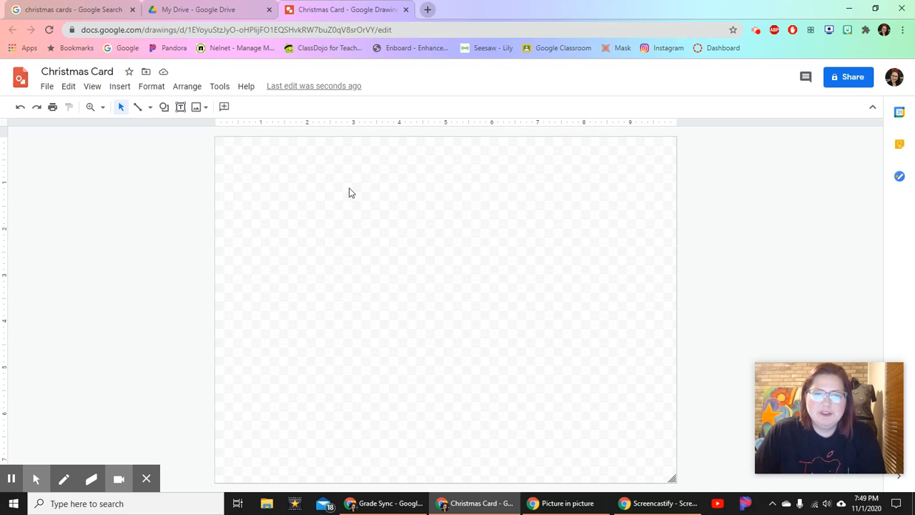
- Set the blank drawing's background to a solid, slightly dark red
right_click(282, 180)
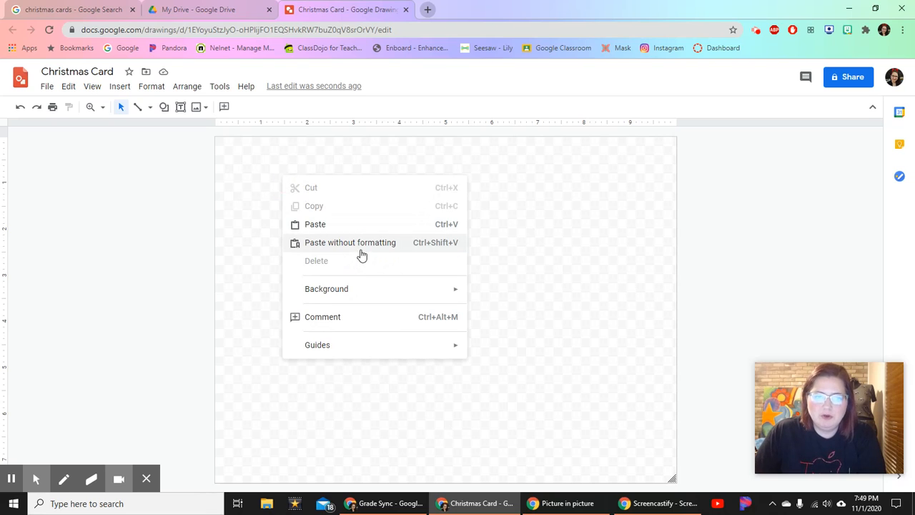
click(270, 242)
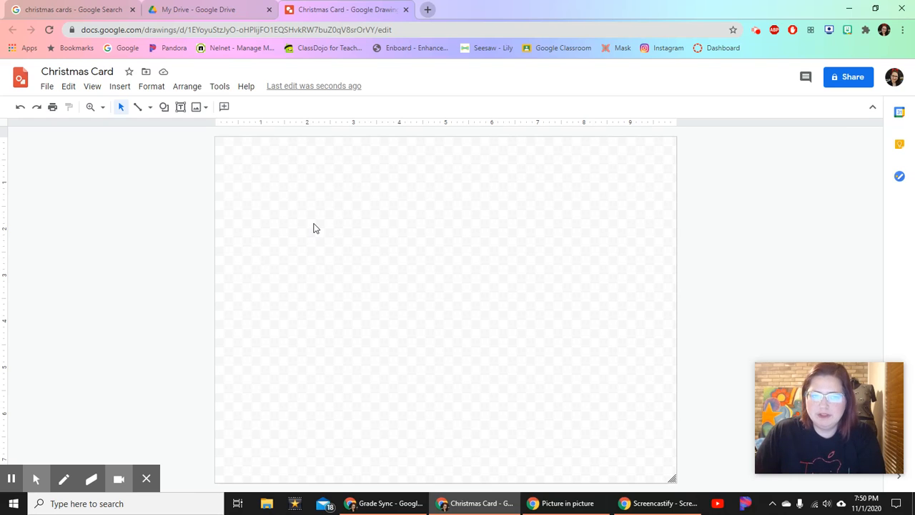
right_click(313, 228)
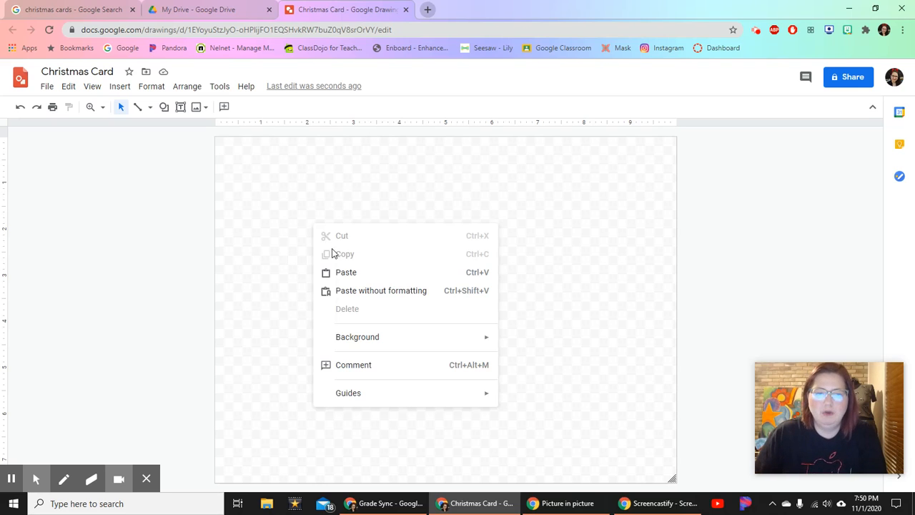
mouse_move(358, 342)
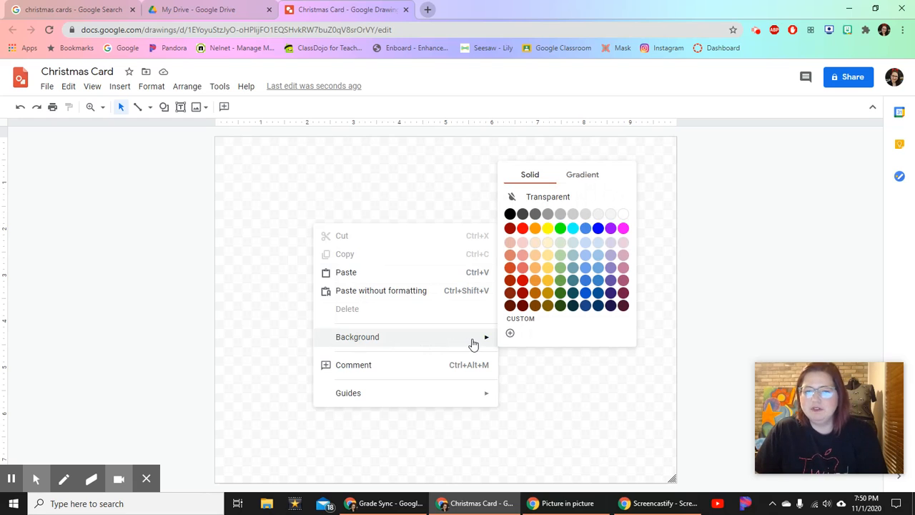
click(523, 281)
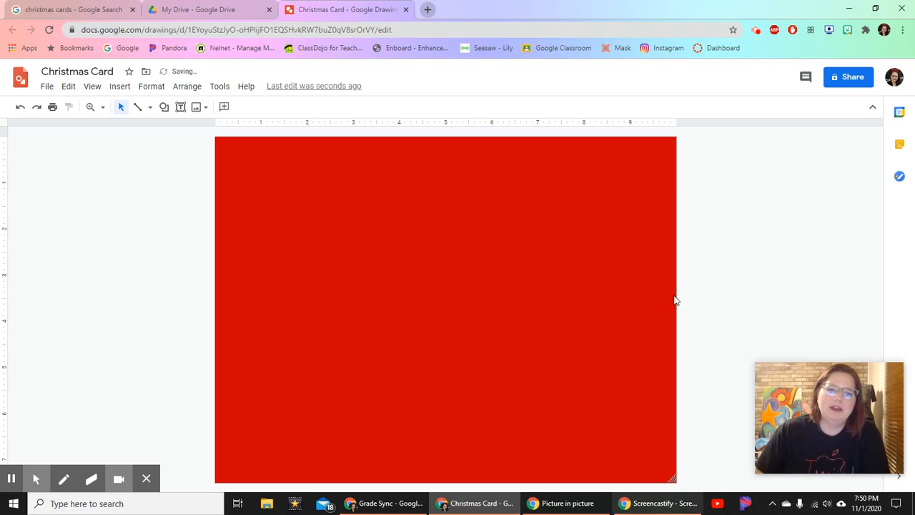
- Add a wide text box across the upper part of the card with the white text "Merry Christmas!"
click(181, 108)
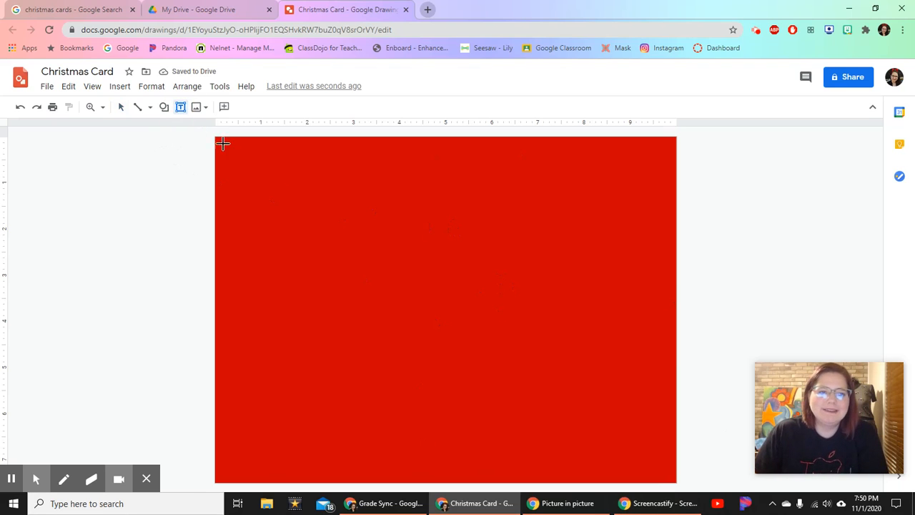
mouse_move(239, 153)
mouse_down()
mouse_move(492, 225)
mouse_move(661, 231)
mouse_up()
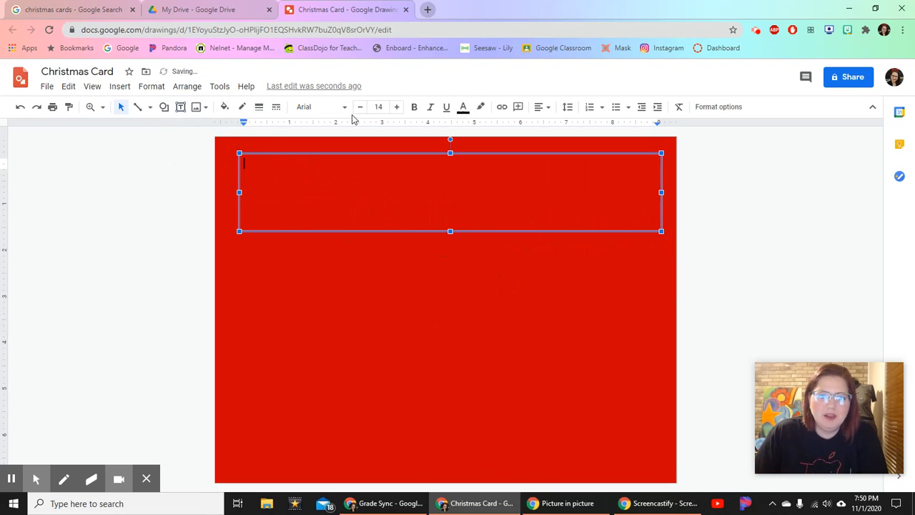
click(463, 108)
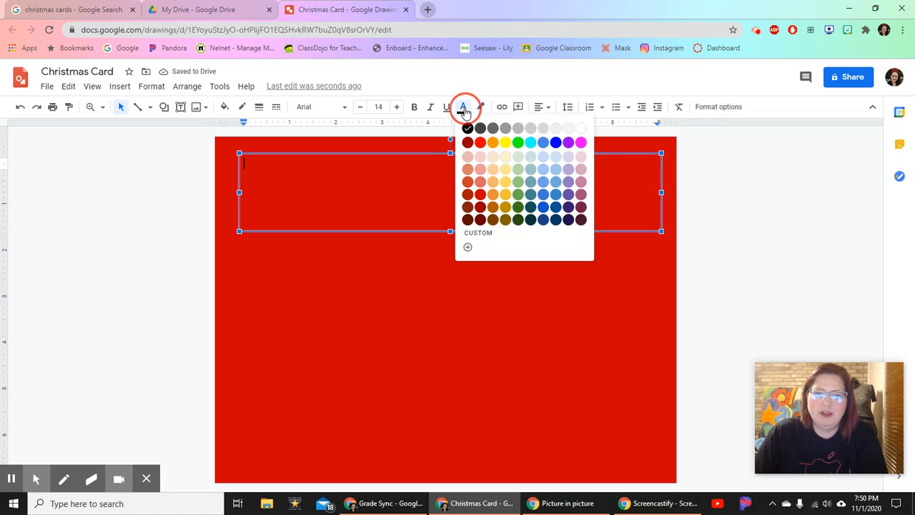
click(580, 129)
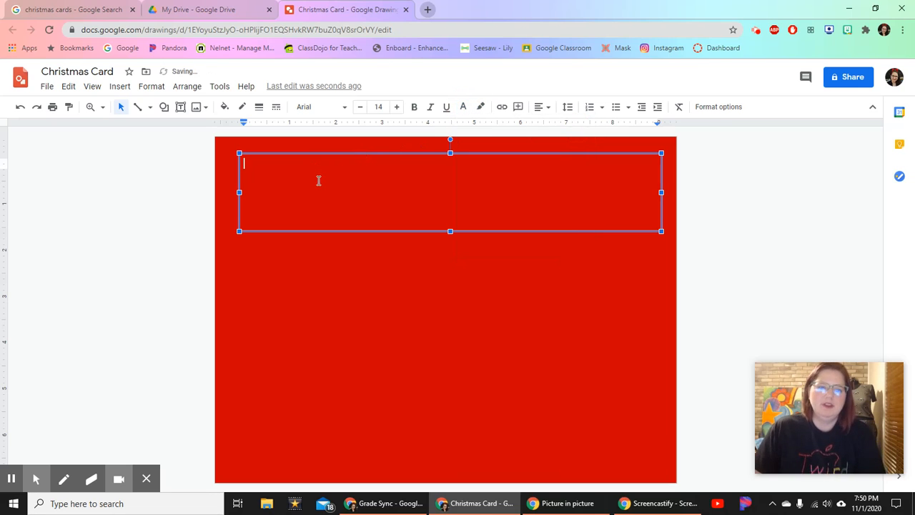
text(Merry)
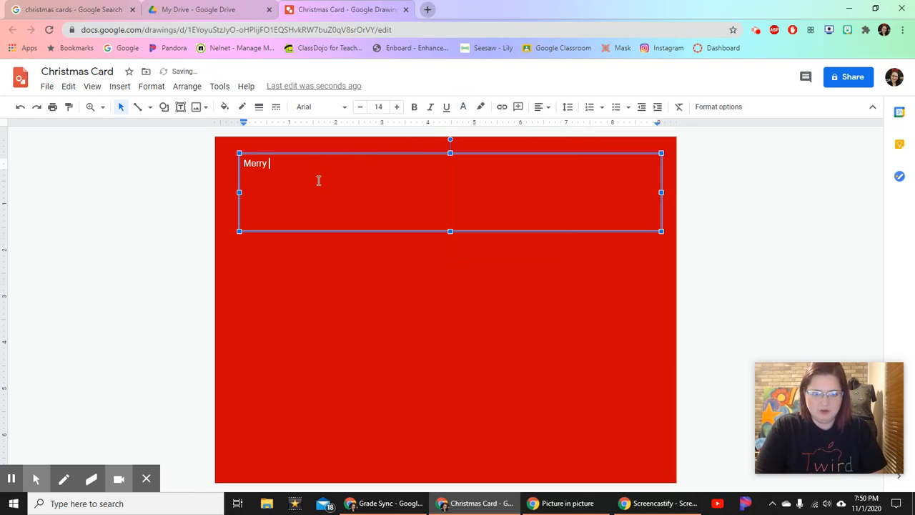
text( Christmas!)
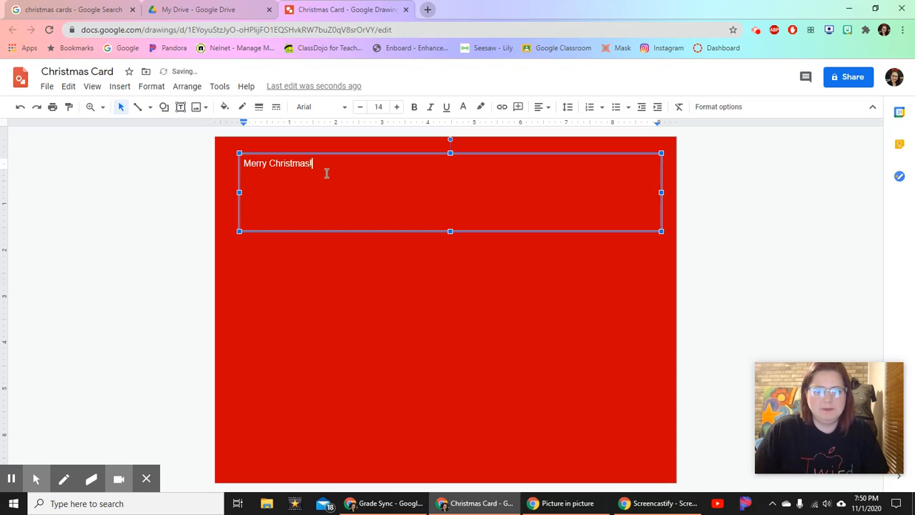
- Format the "Merry Christmas!" text in the Pacifico font at size 60
drag(326, 173, 240, 165)
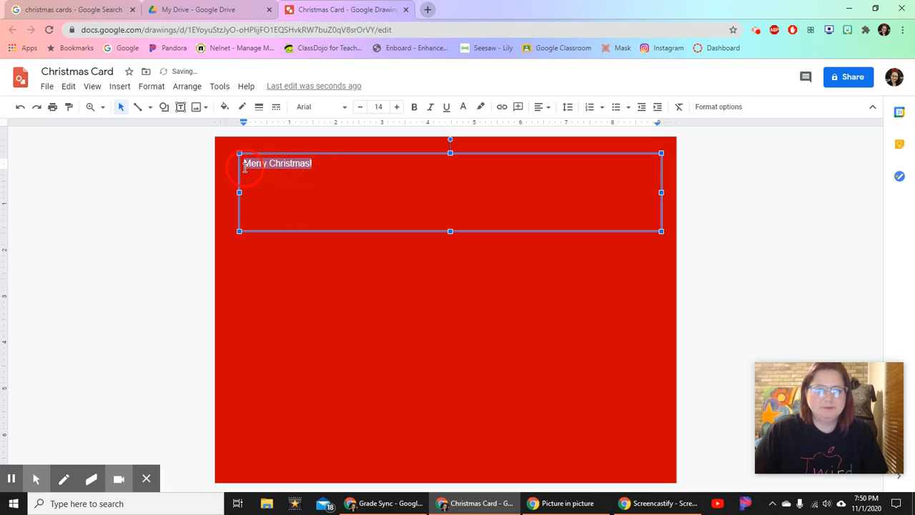
click(329, 166)
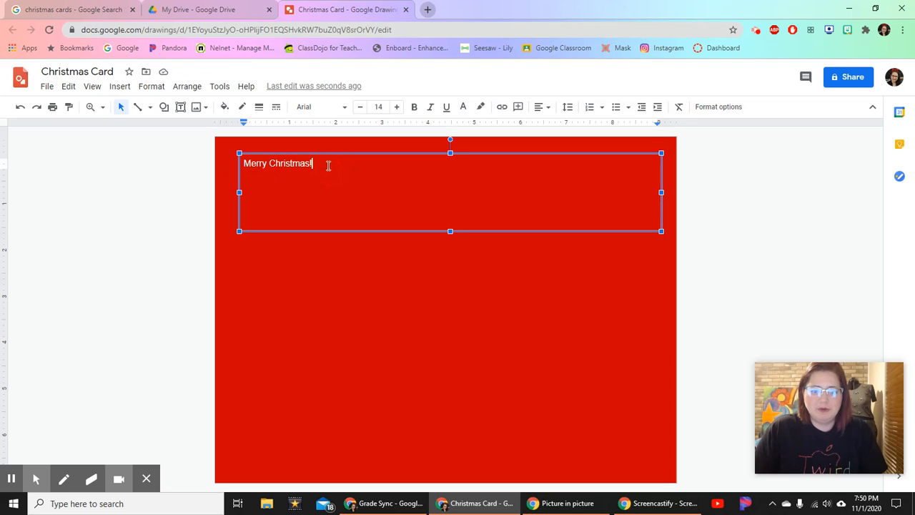
drag(321, 164, 242, 164)
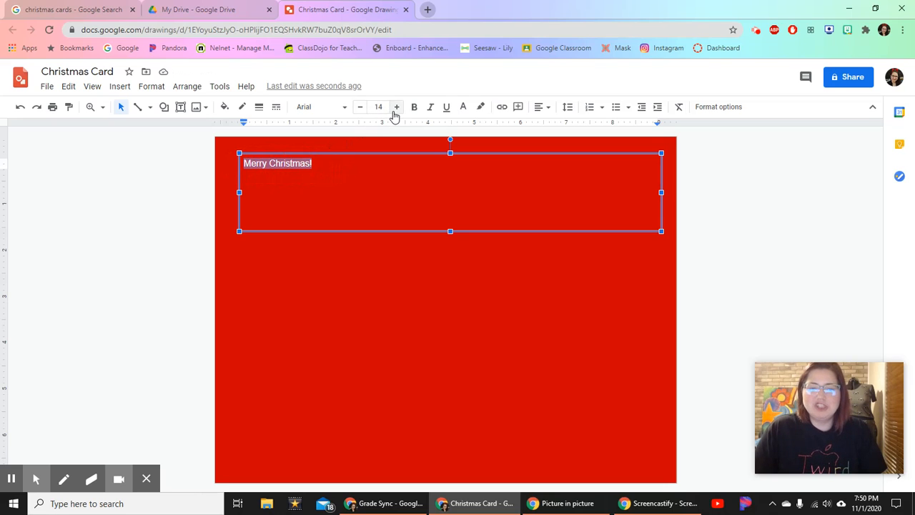
click(396, 106)
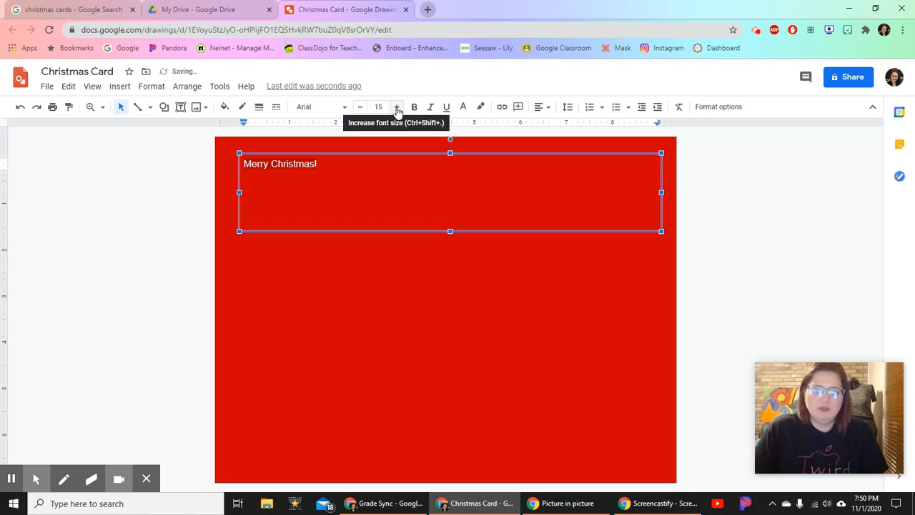
click(378, 107)
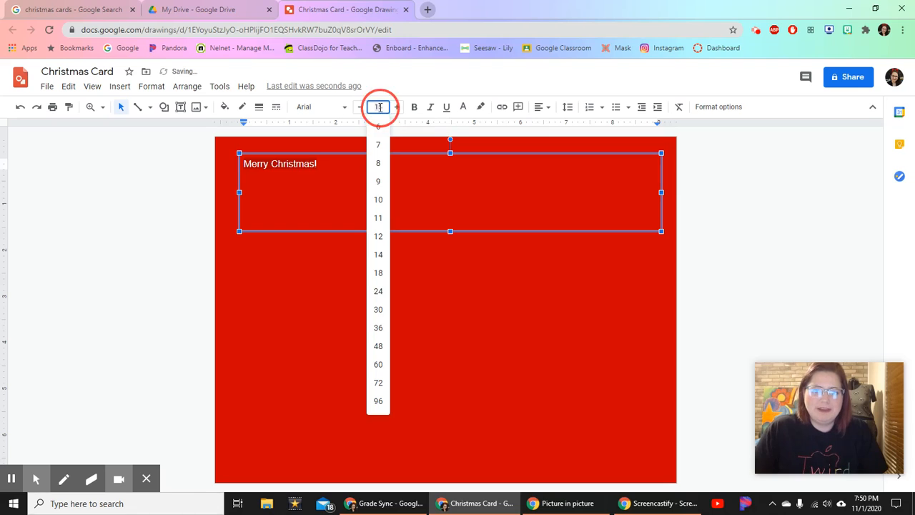
click(379, 364)
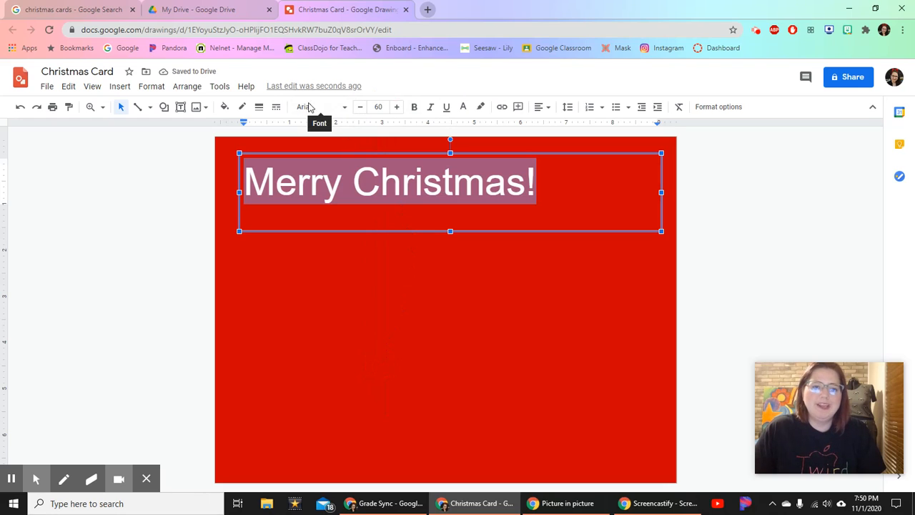
click(344, 109)
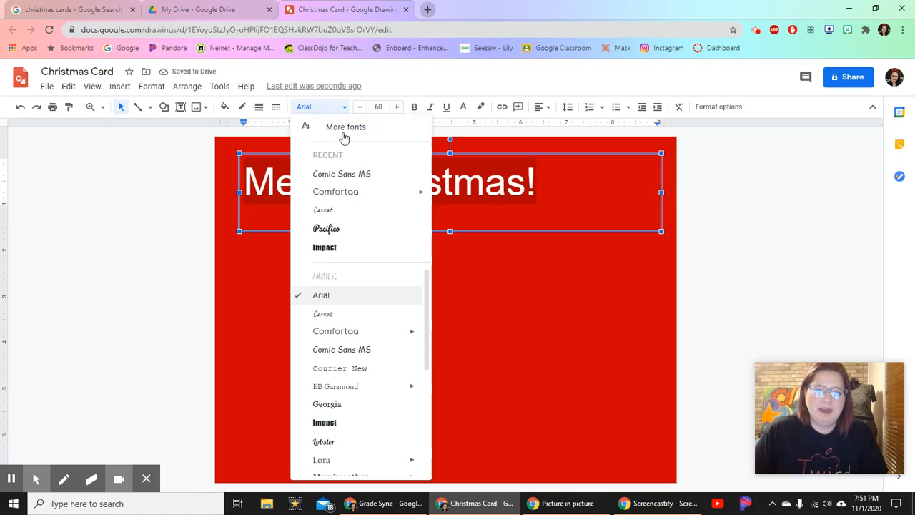
click(355, 231)
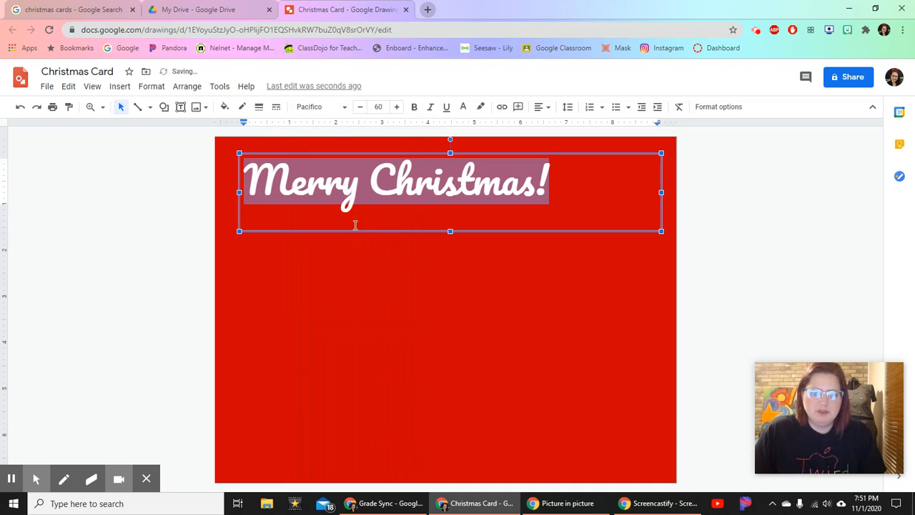
- Shrink the greeting's text box to fit its text and center it horizontally near the card's upper edge
click(572, 205)
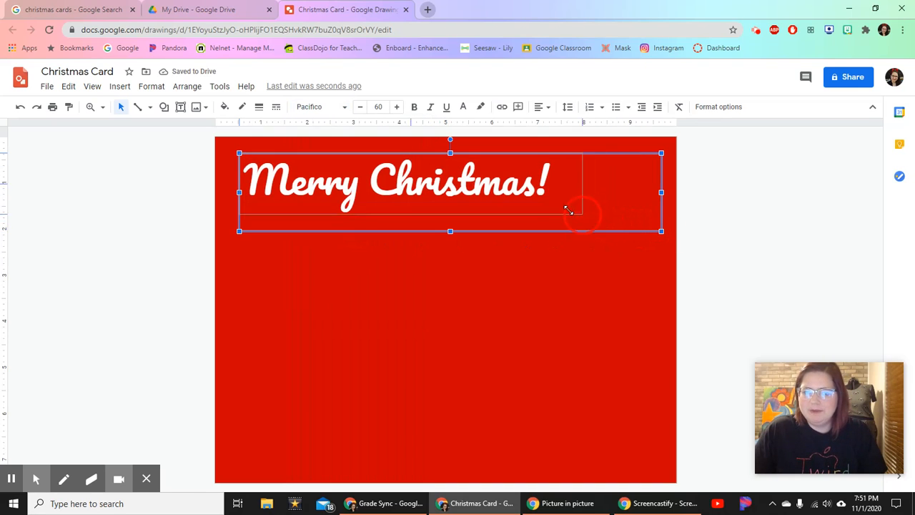
drag(559, 218, 558, 217)
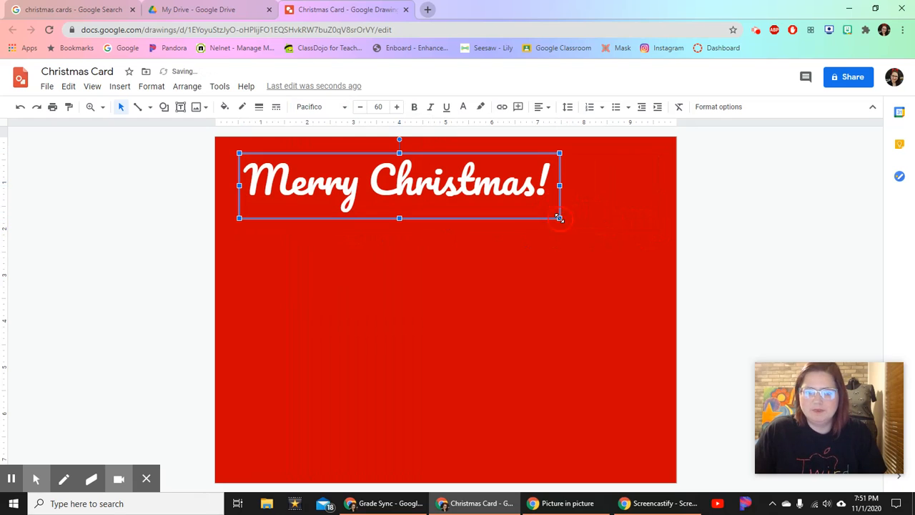
drag(512, 222, 532, 221)
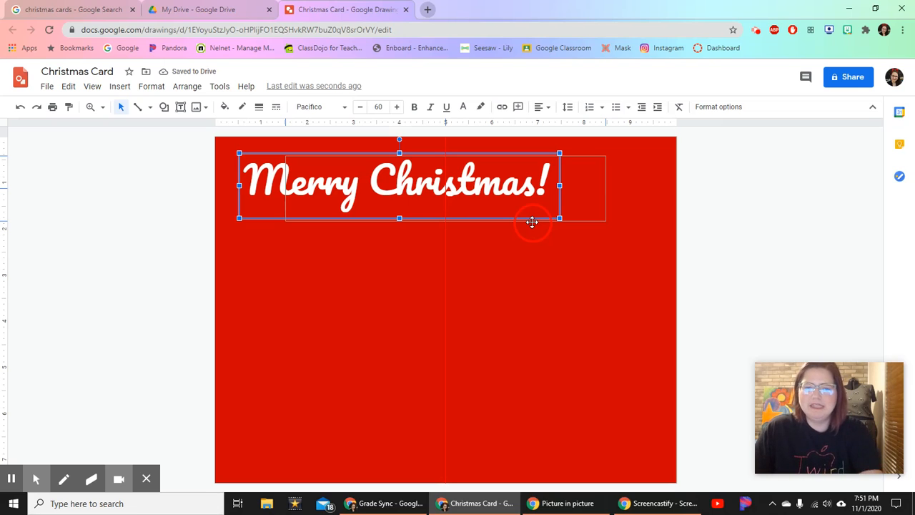
drag(532, 222, 532, 222)
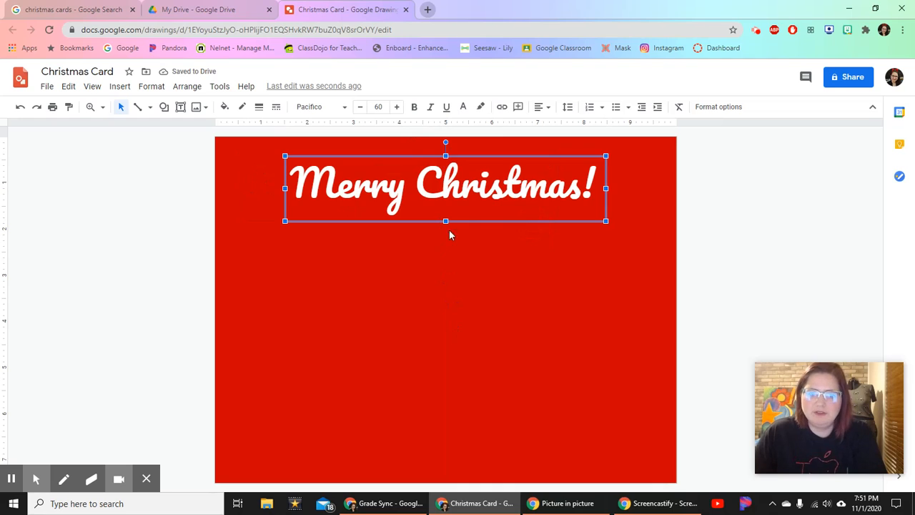
click(610, 299)
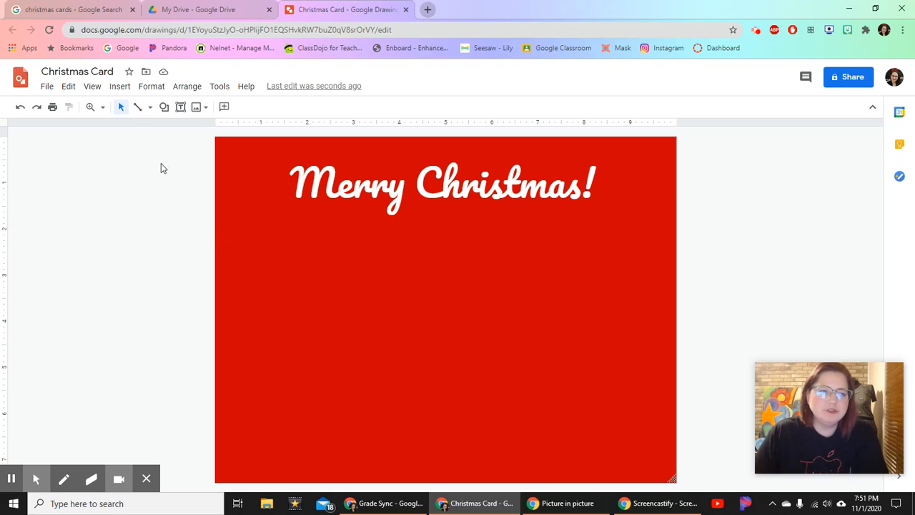
- Draw a narrow upright triangle about 1.25 inches wide and 1.7 inches tall, centered below the greeting
click(164, 107)
mouse_move(208, 133)
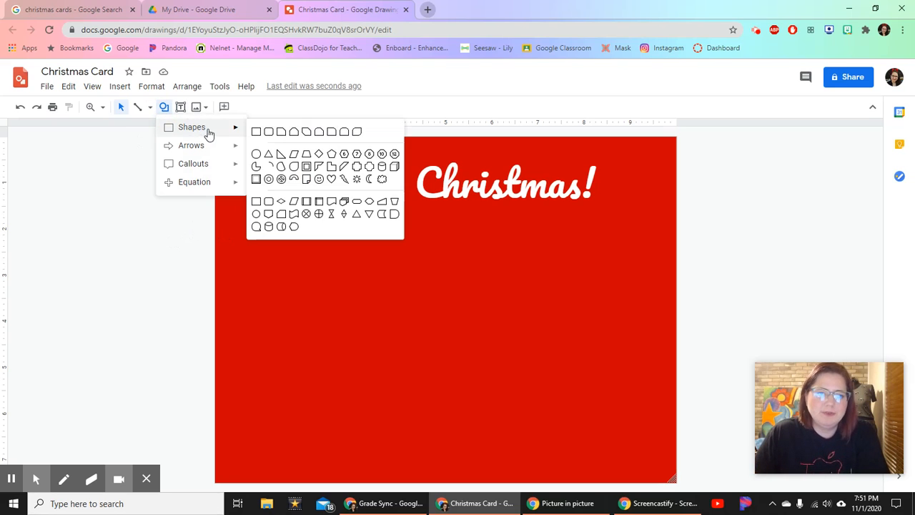
click(264, 156)
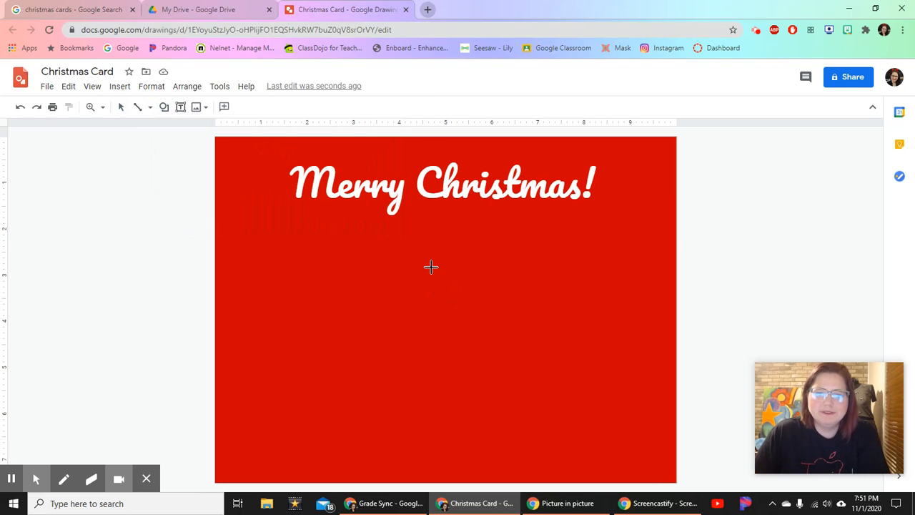
drag(421, 233, 447, 292)
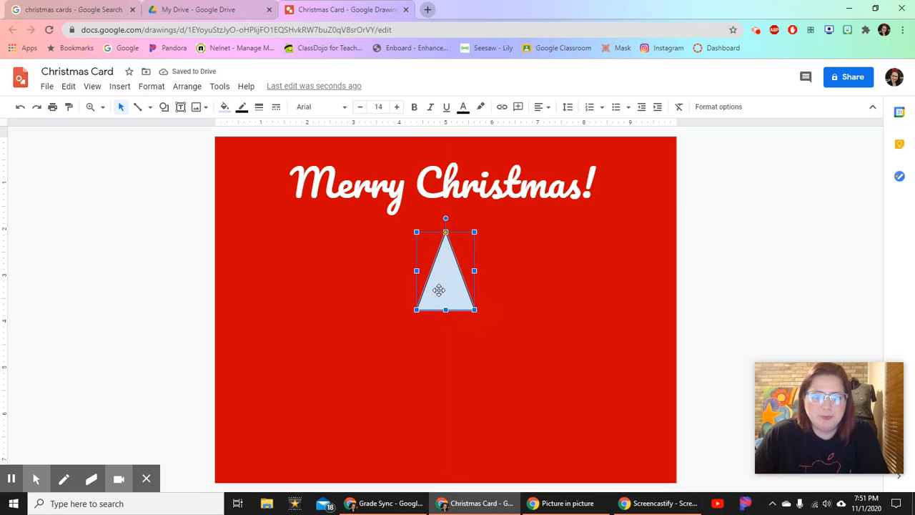
- Fill the triangle with the darkest green
click(224, 109)
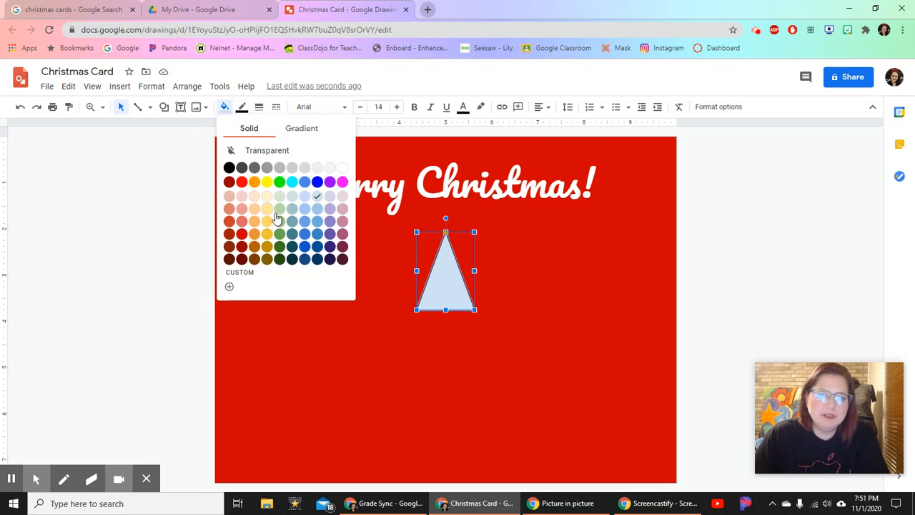
click(280, 259)
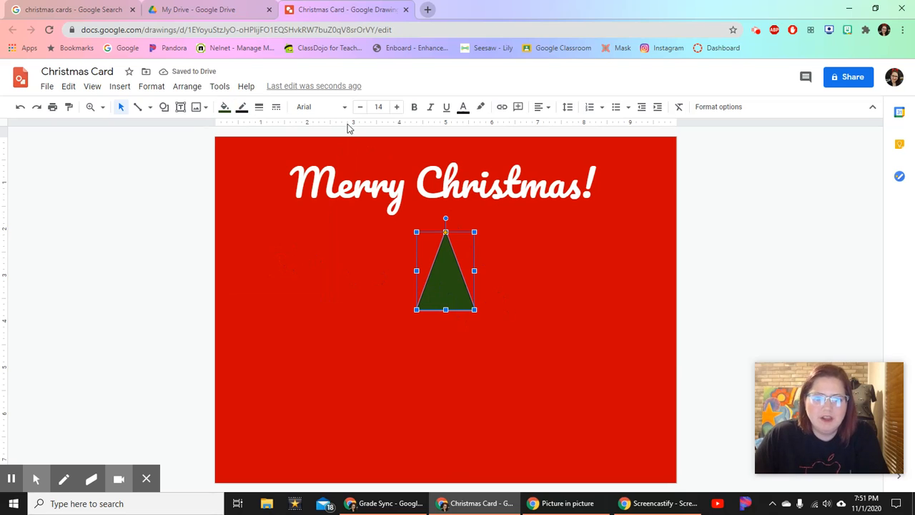
click(559, 301)
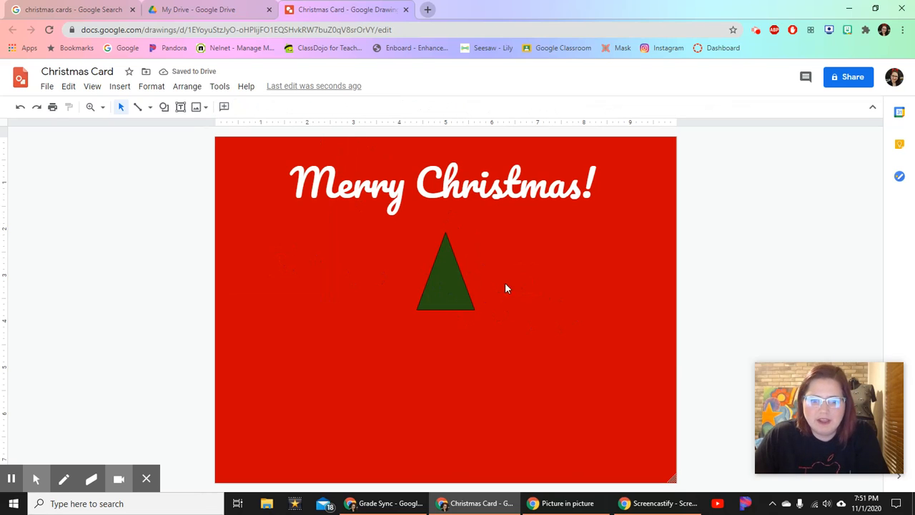
- Try a 4px outline on the green triangle and settle on an outline weight of 2px
click(438, 285)
click(258, 108)
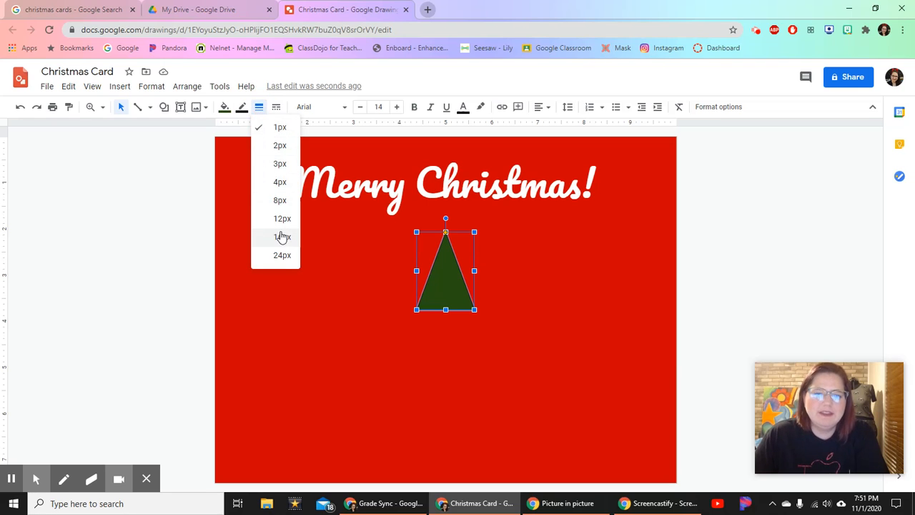
click(282, 183)
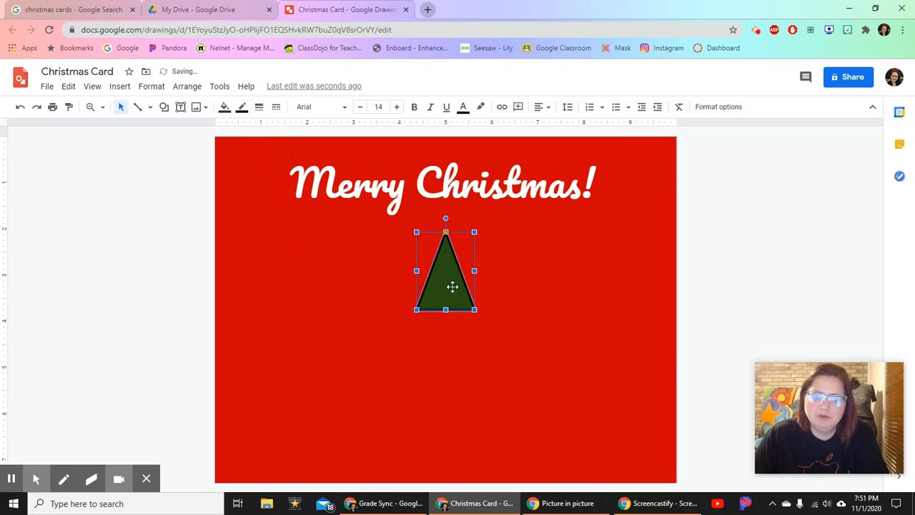
click(243, 107)
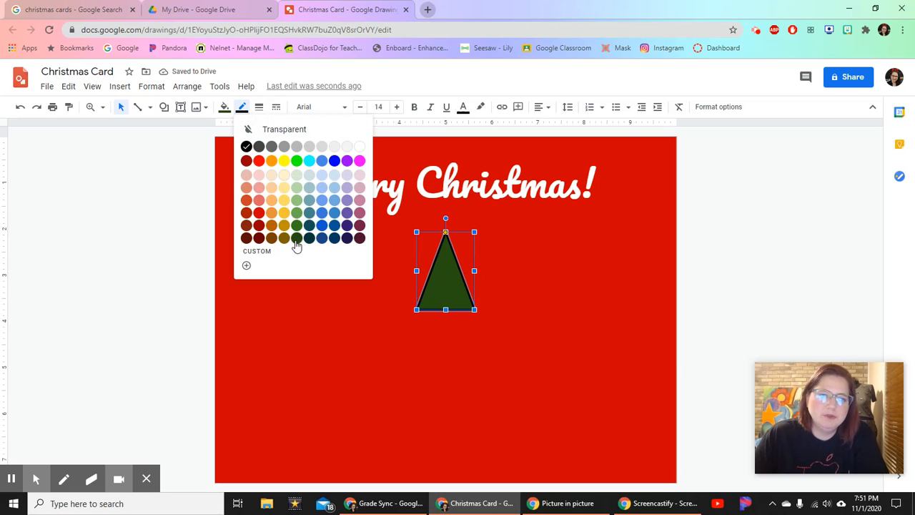
click(258, 107)
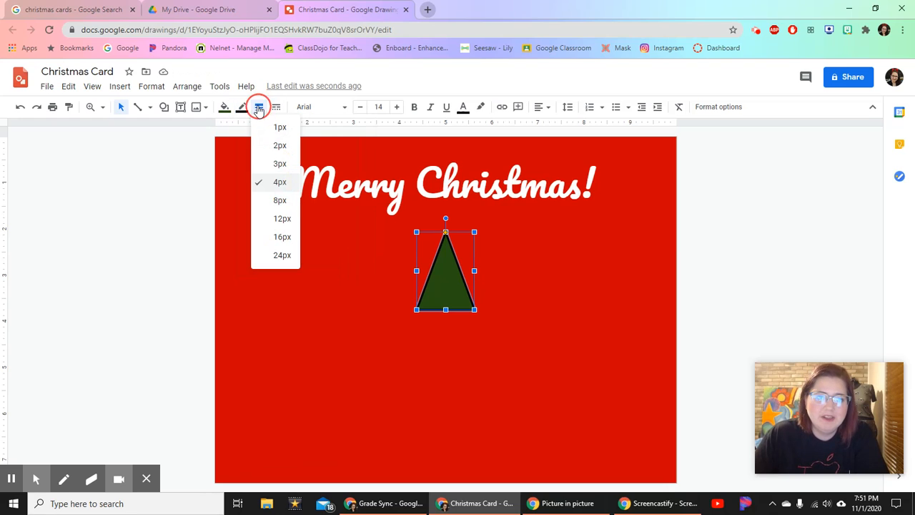
click(276, 153)
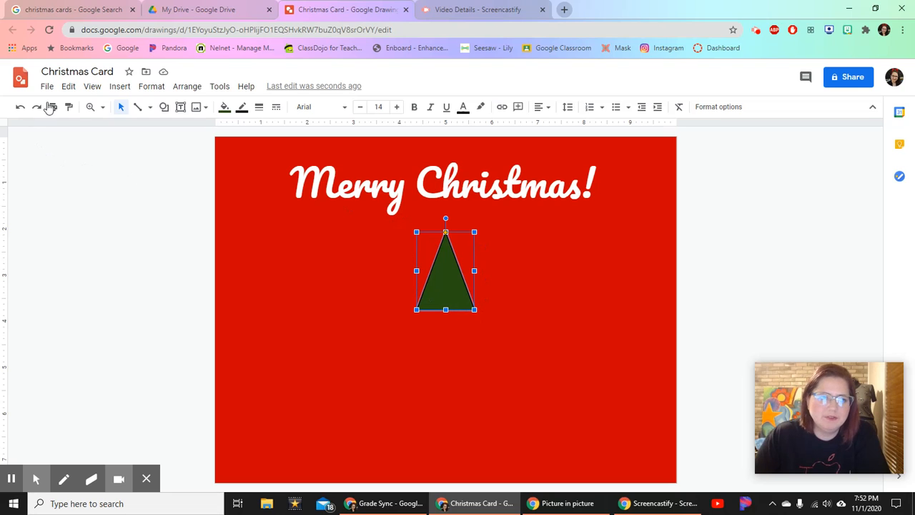
- Copy and paste the green triangle, placing the copy directly below so it overlaps the original's lower half
click(68, 85)
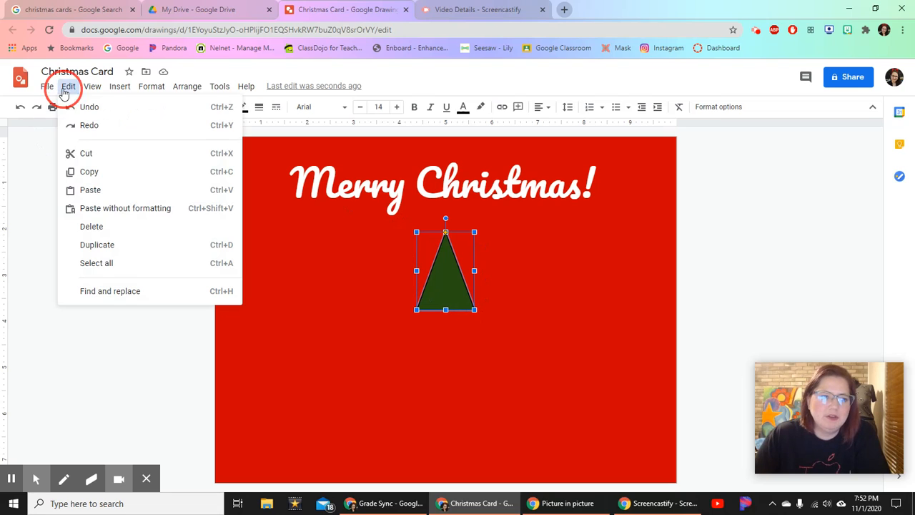
click(107, 175)
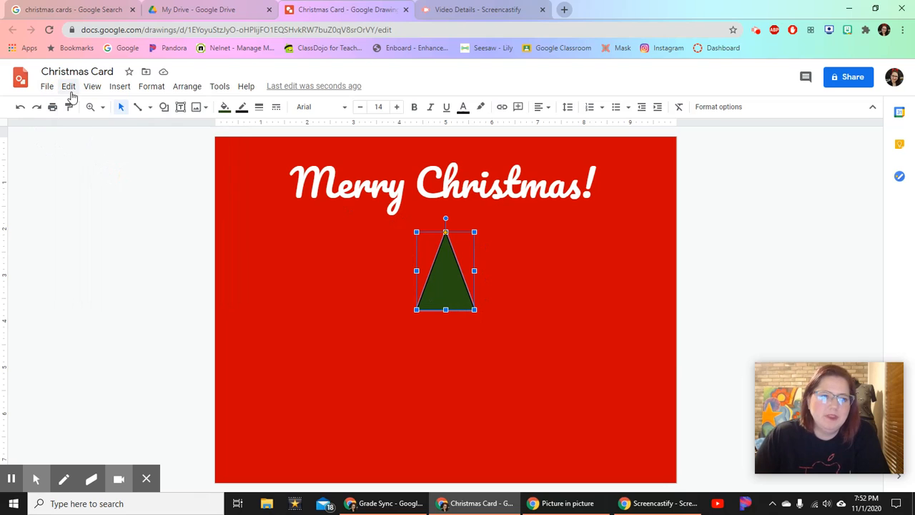
click(68, 86)
click(108, 189)
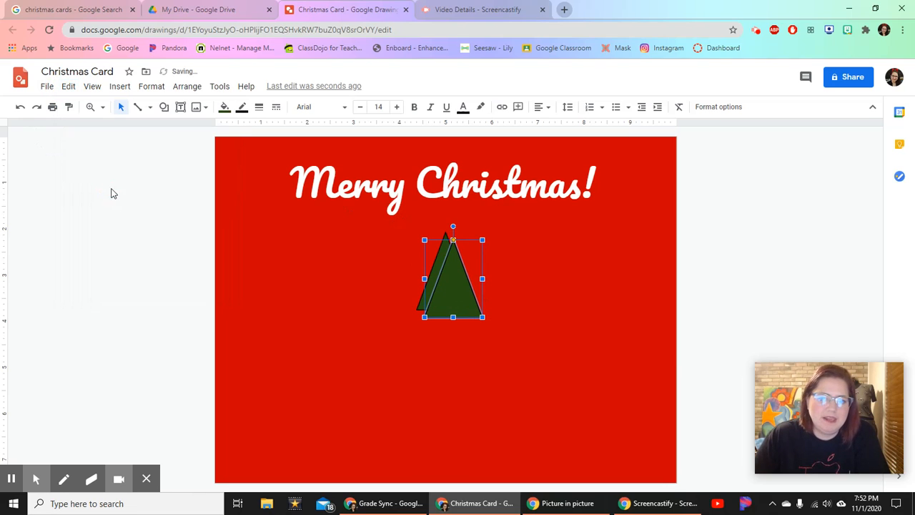
drag(450, 307, 444, 331)
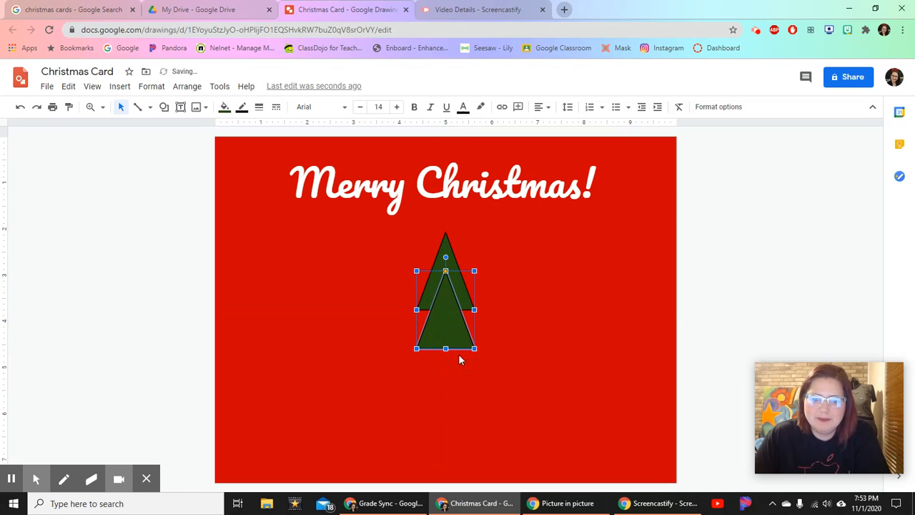
- Enlarge the copied triangle to about 1.85 inches wide and 2.2 inches tall and center it under the first triangle
drag(415, 348, 451, 364)
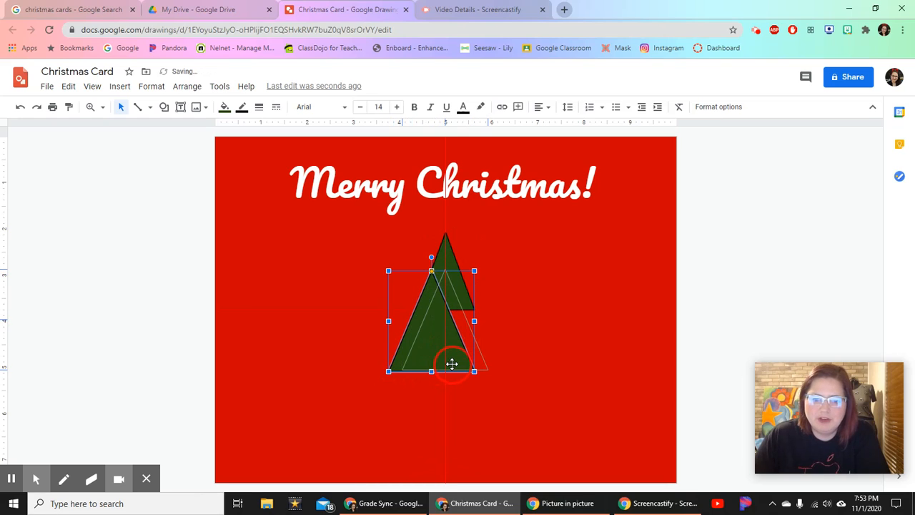
drag(452, 364, 450, 366)
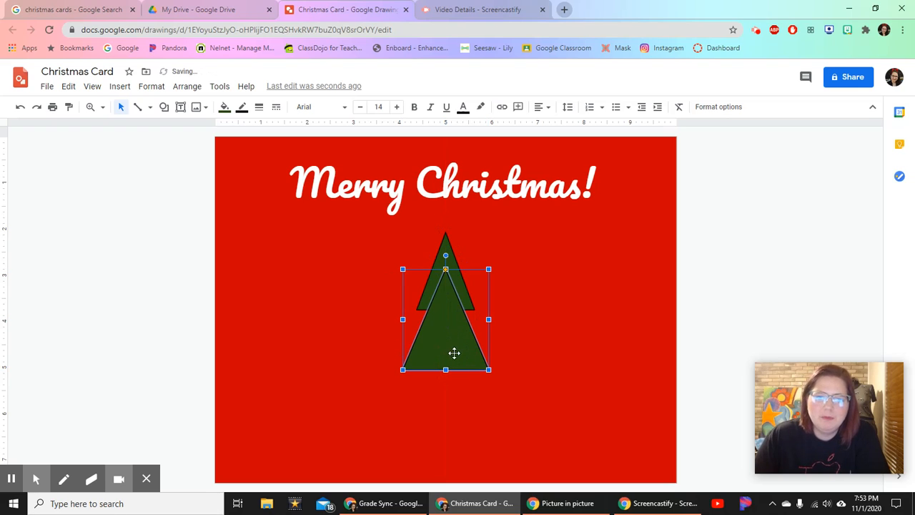
click(577, 278)
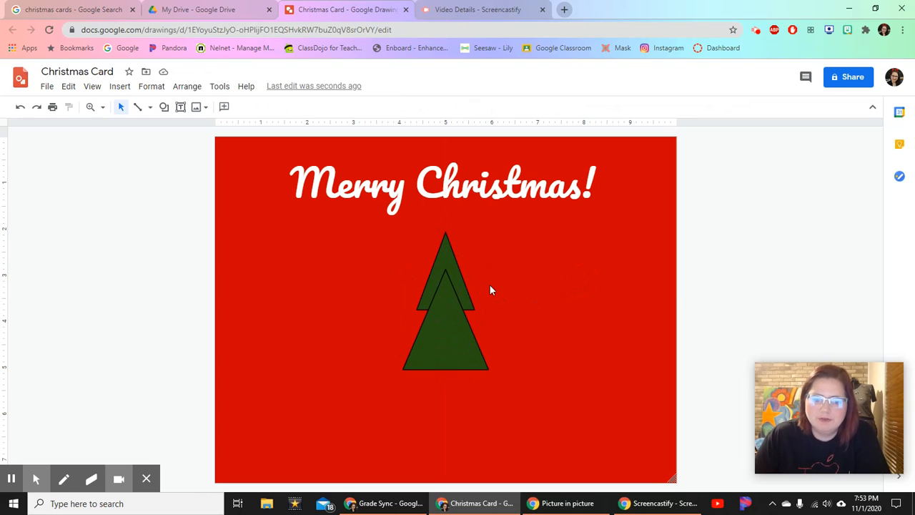
- Bring the small upper triangle to the front so it overlaps the larger one below
click(444, 251)
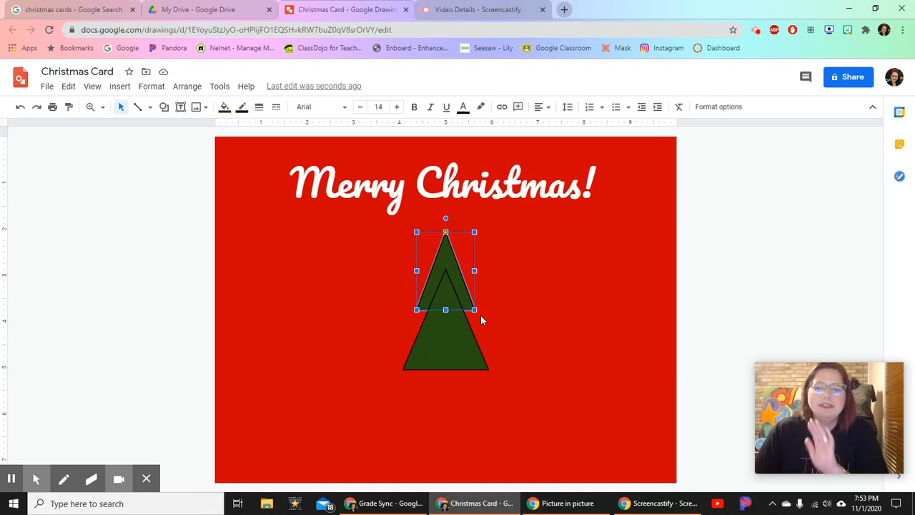
click(188, 87)
mouse_move(242, 113)
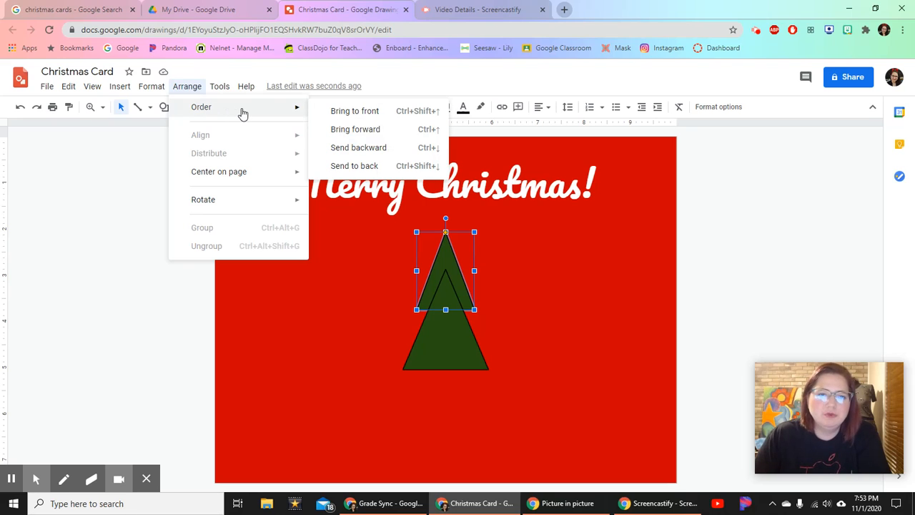
click(386, 112)
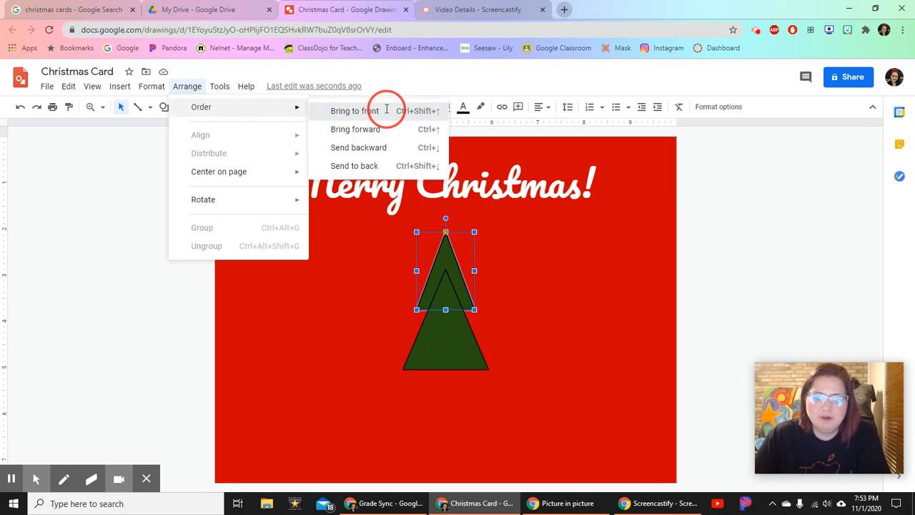
click(552, 287)
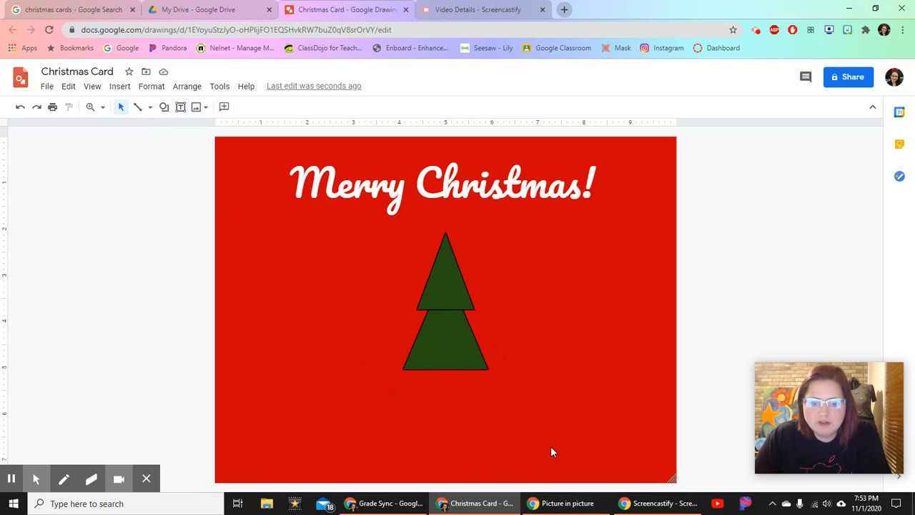
- Duplicate the lower triangle as a third tier, enlarged to about 2.3 by 2.7 inches and centered below the second
click(450, 345)
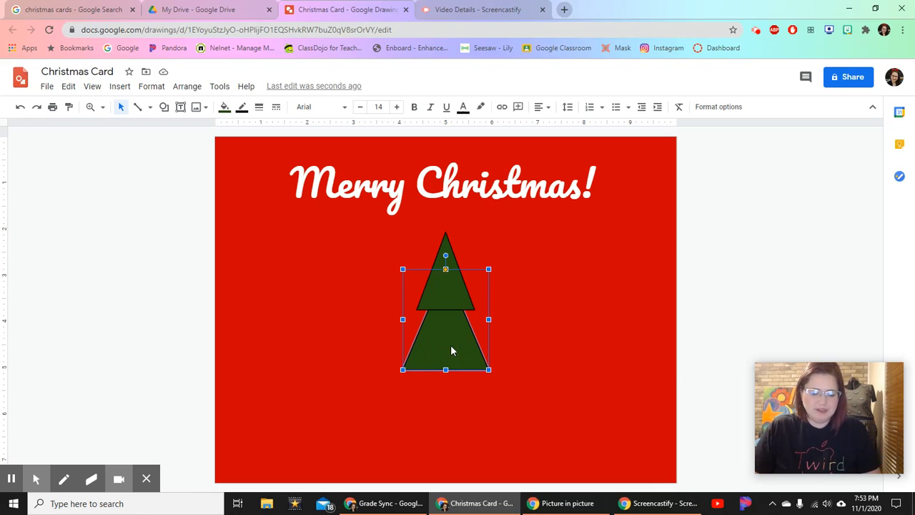
key(ctrl+d)
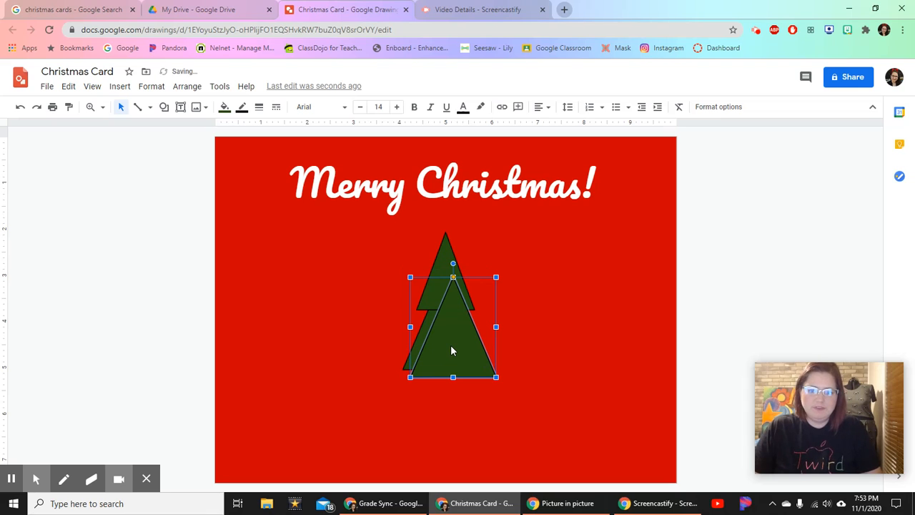
drag(451, 346, 442, 376)
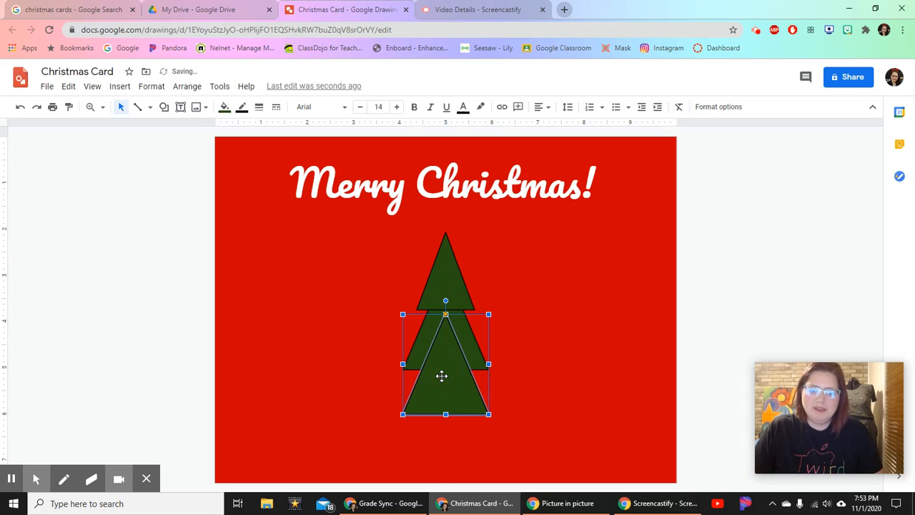
drag(401, 418, 438, 420)
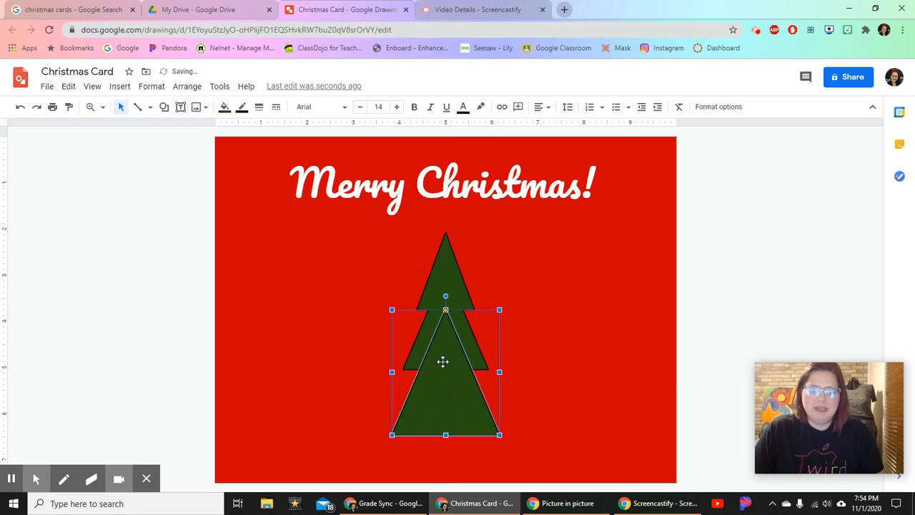
- Send the largest triangle to the back, behind the other two tiers
click(190, 91)
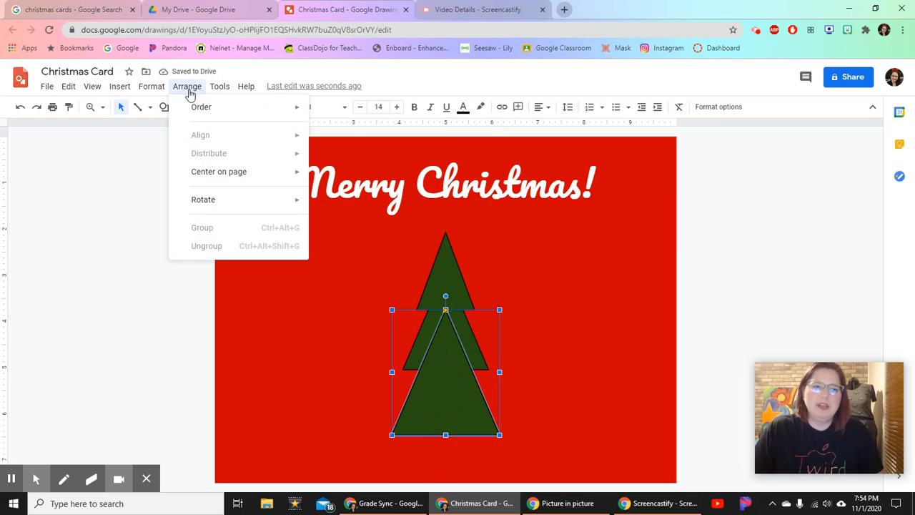
mouse_move(234, 111)
click(379, 166)
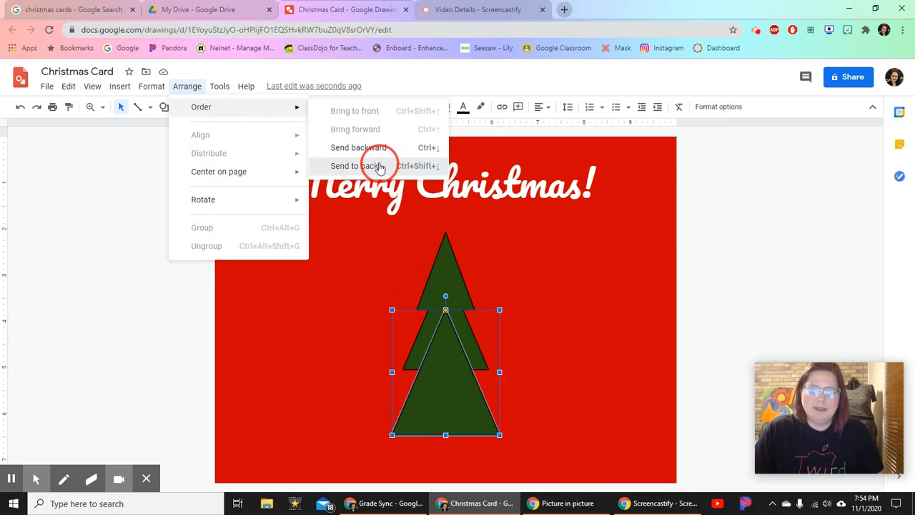
click(632, 346)
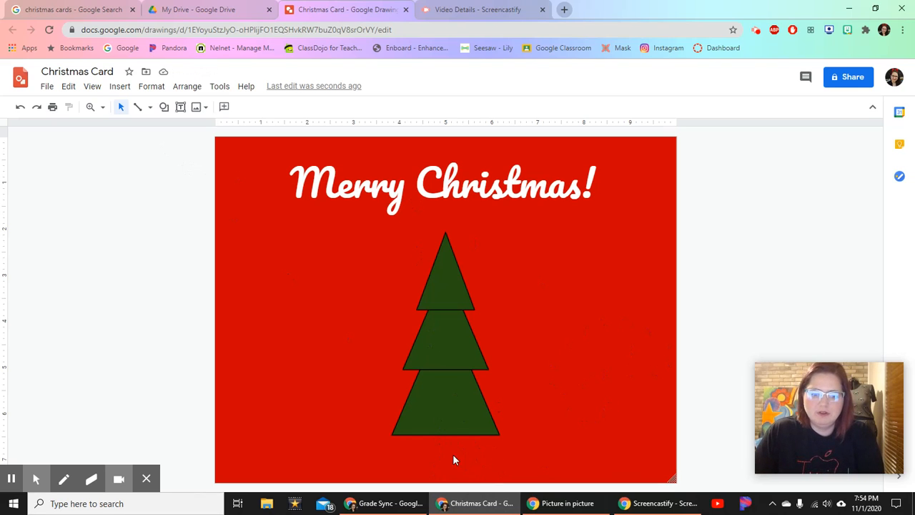
- Draw a trunk rectangle about 0.6 inches wide and 0.95 inches tall, centered under the tree's lowest tier
click(164, 107)
mouse_move(206, 129)
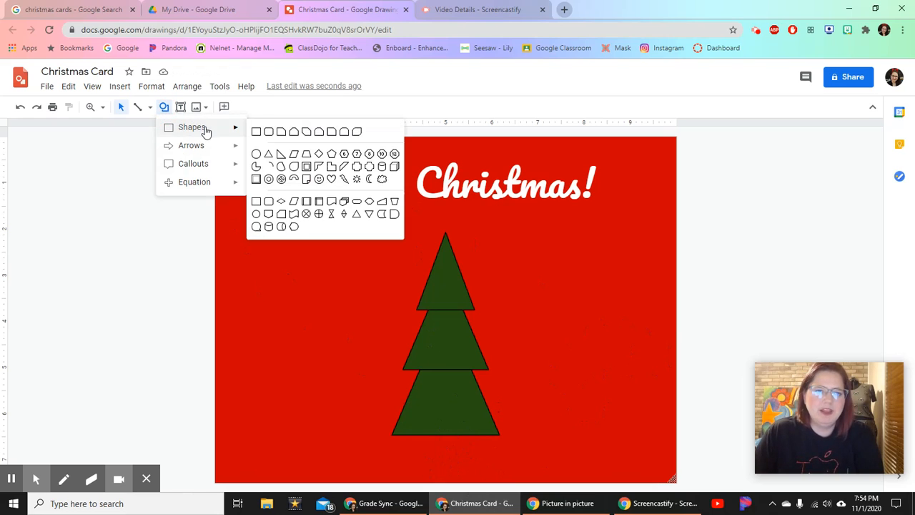
click(257, 130)
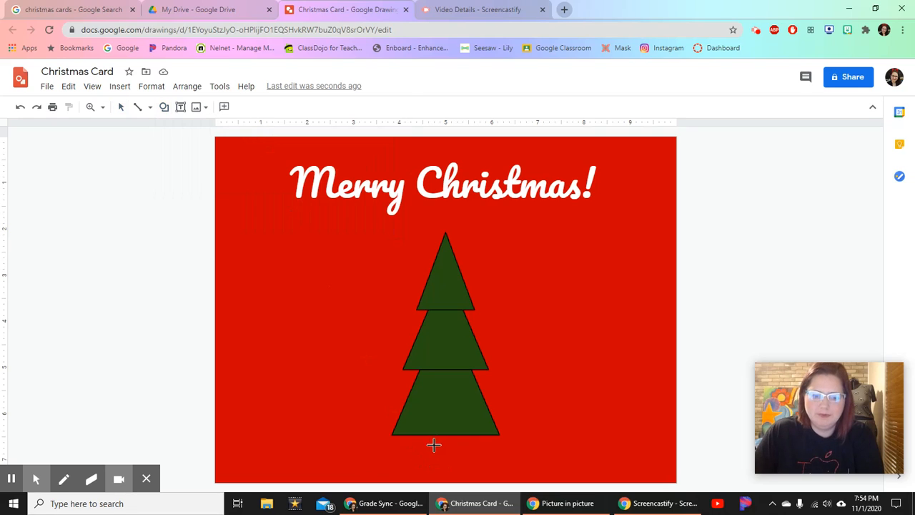
drag(432, 437, 461, 479)
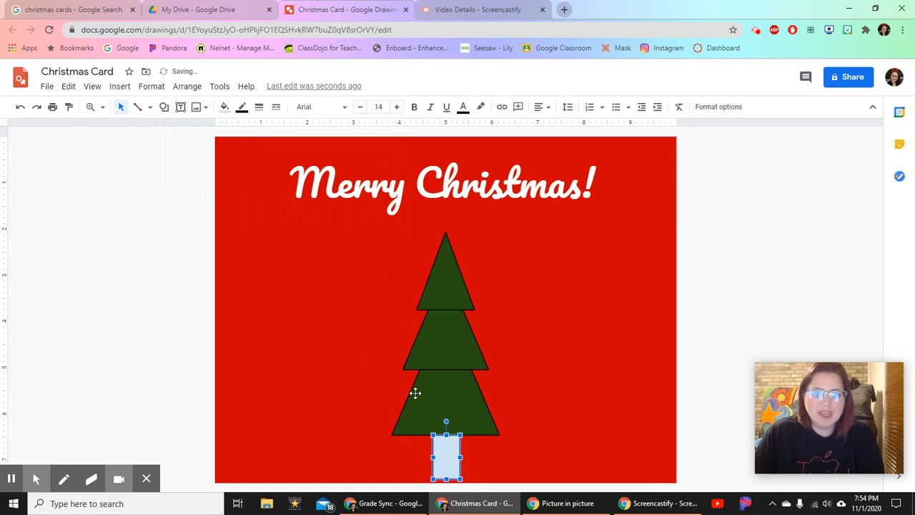
- Fill the trunk with dark brown and darken it to the custom color #432403ff
click(224, 106)
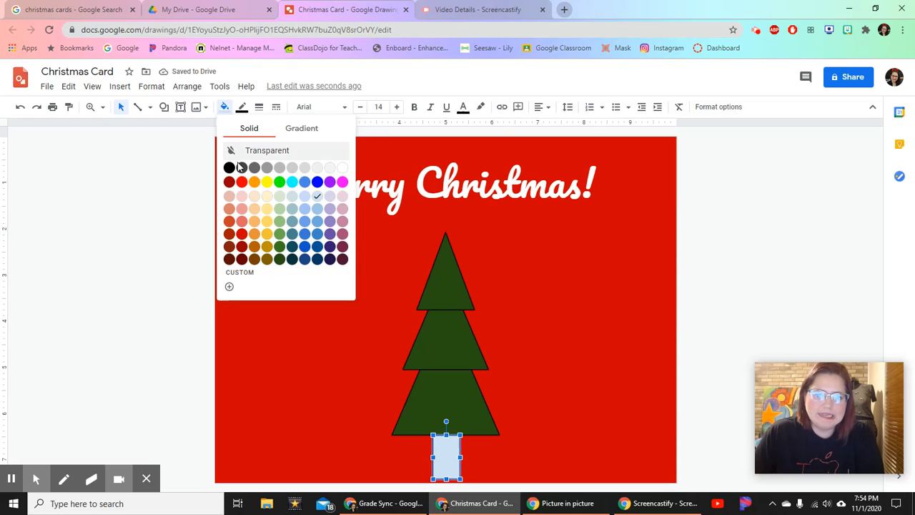
click(254, 260)
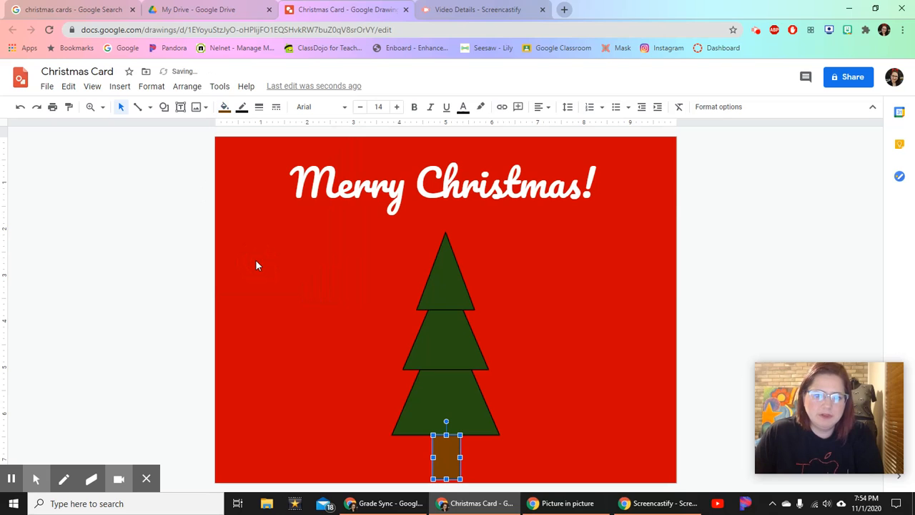
click(226, 107)
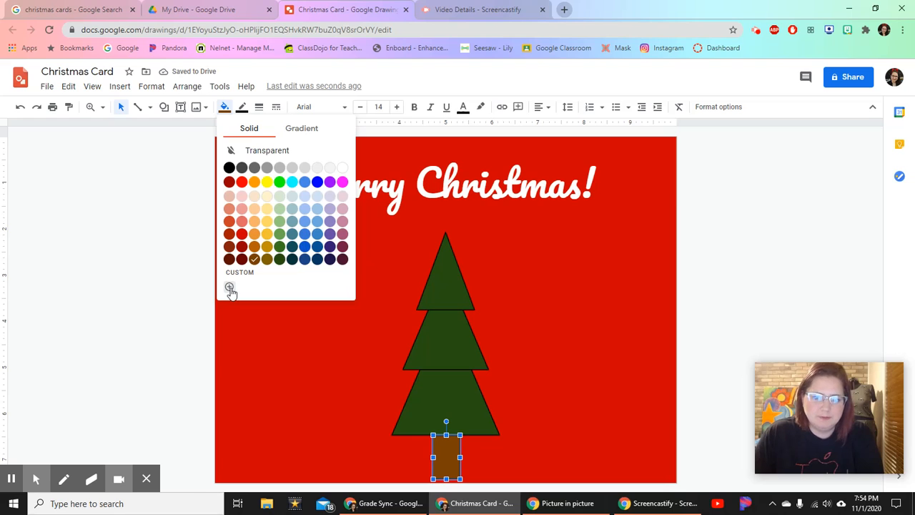
click(229, 287)
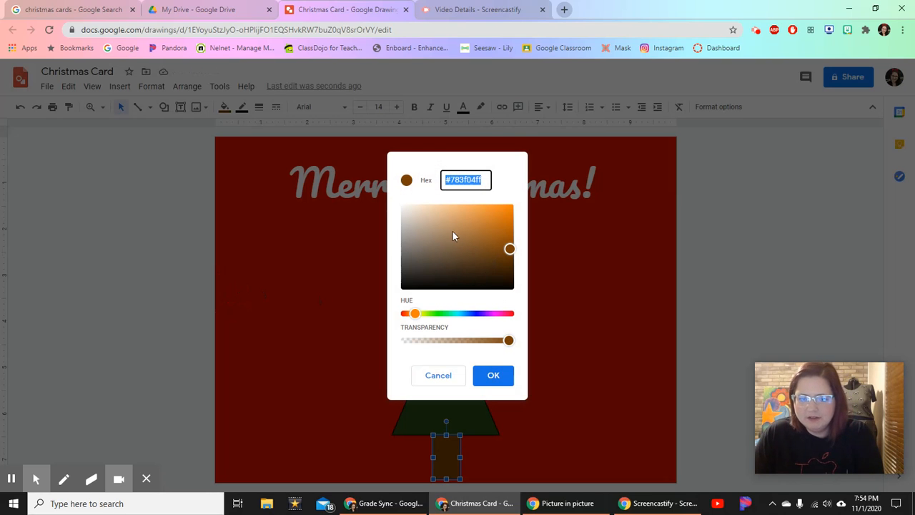
drag(508, 251, 508, 268)
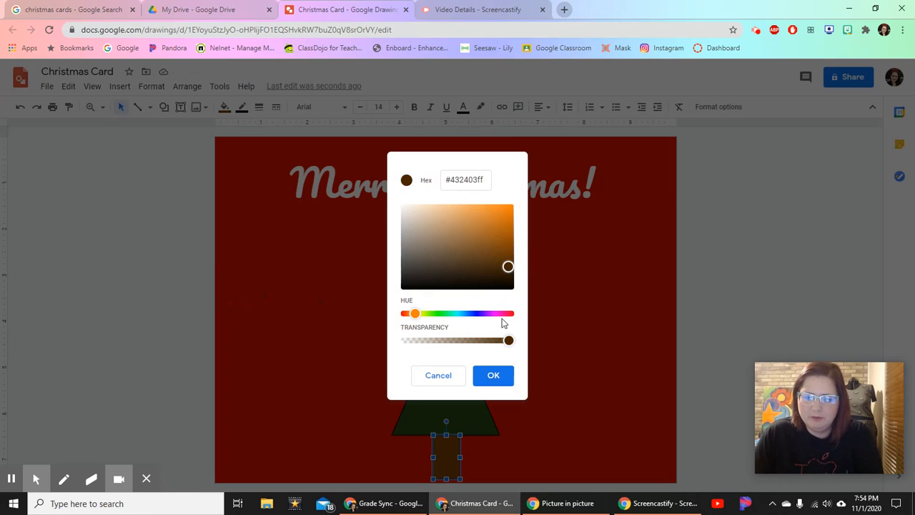
click(499, 375)
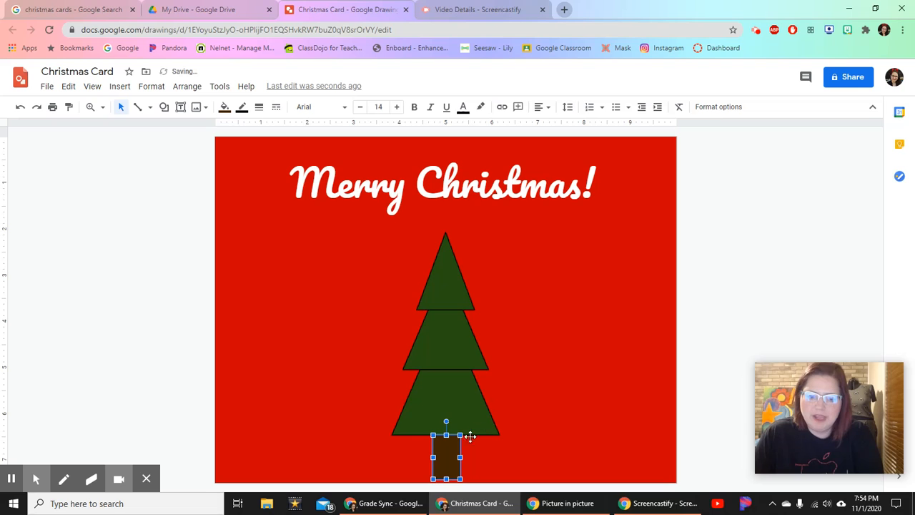
click(509, 456)
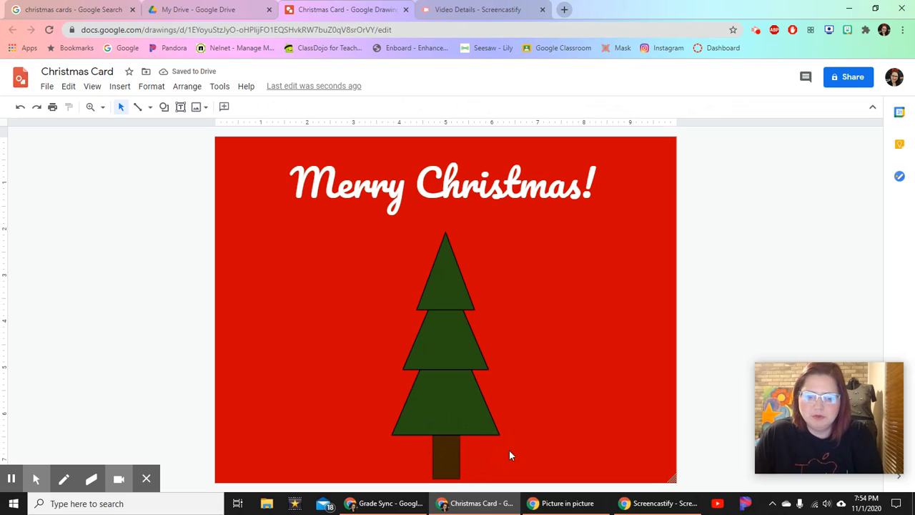
- Set the trunk's outline weight to 2px
click(438, 464)
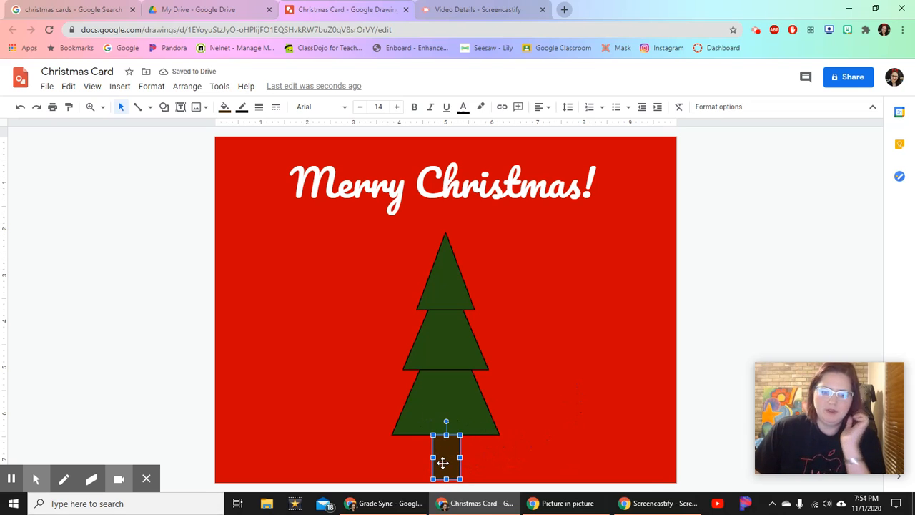
click(241, 107)
click(261, 108)
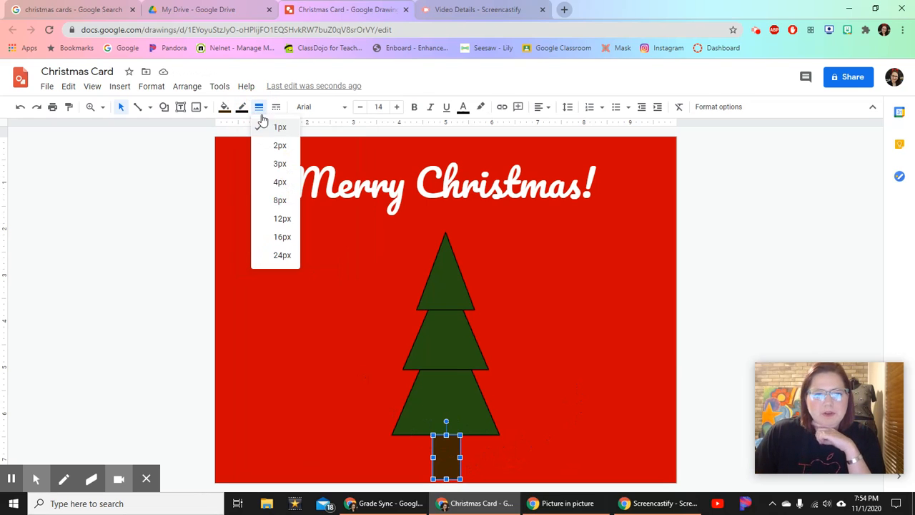
click(282, 148)
click(568, 345)
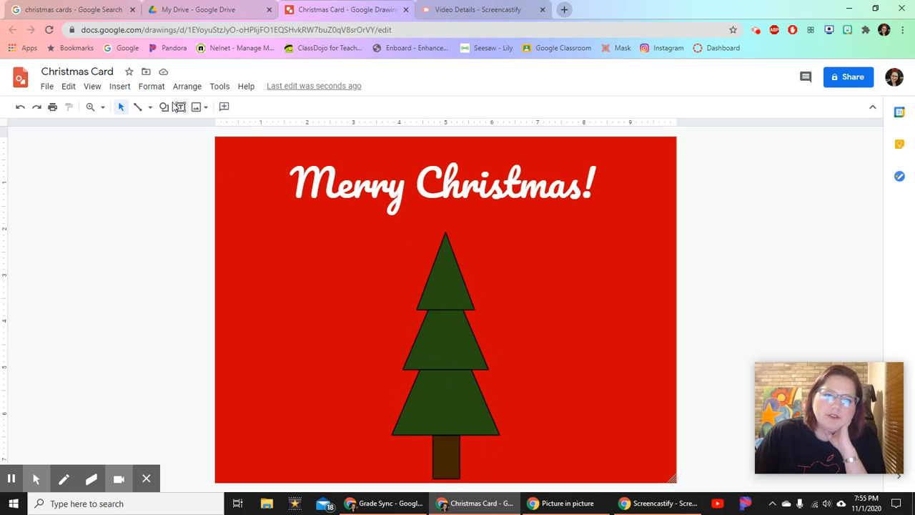
click(163, 108)
mouse_move(190, 128)
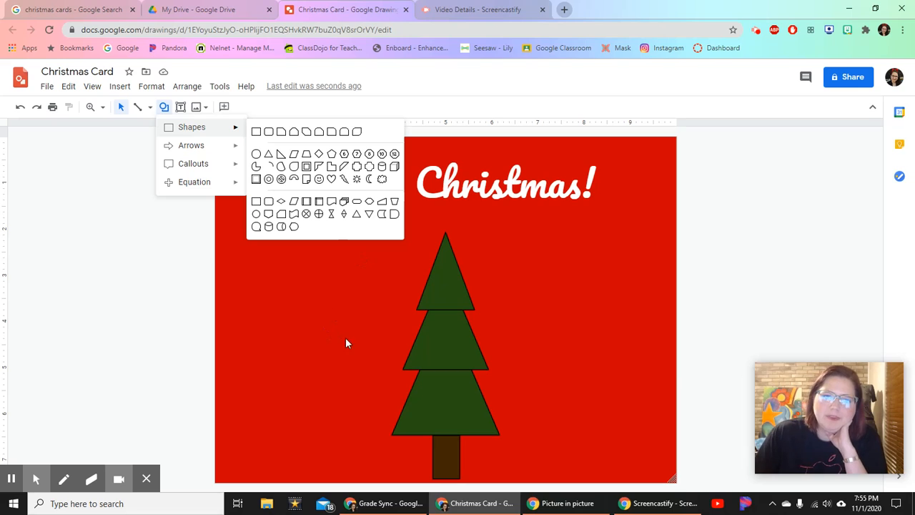
click(305, 361)
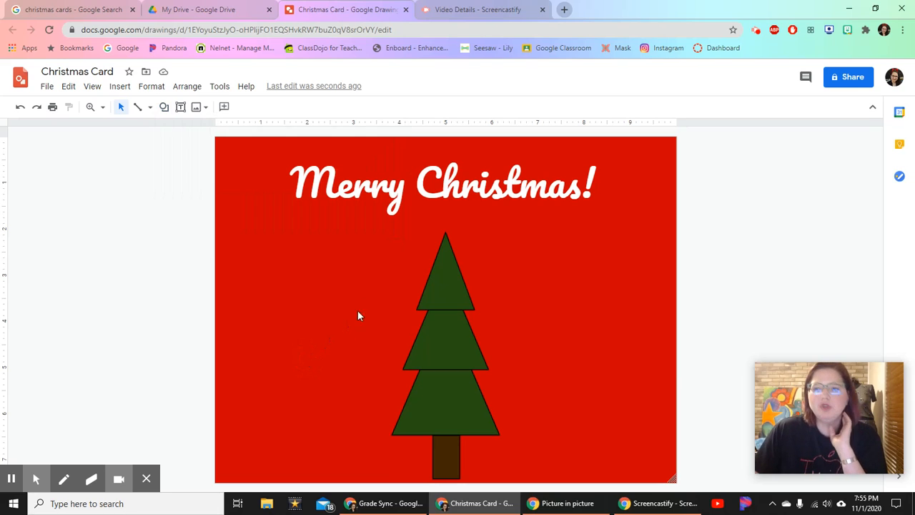
- Open the web image search for inserting a picture and search for "png snowflake"
click(119, 86)
click(151, 86)
mouse_move(122, 89)
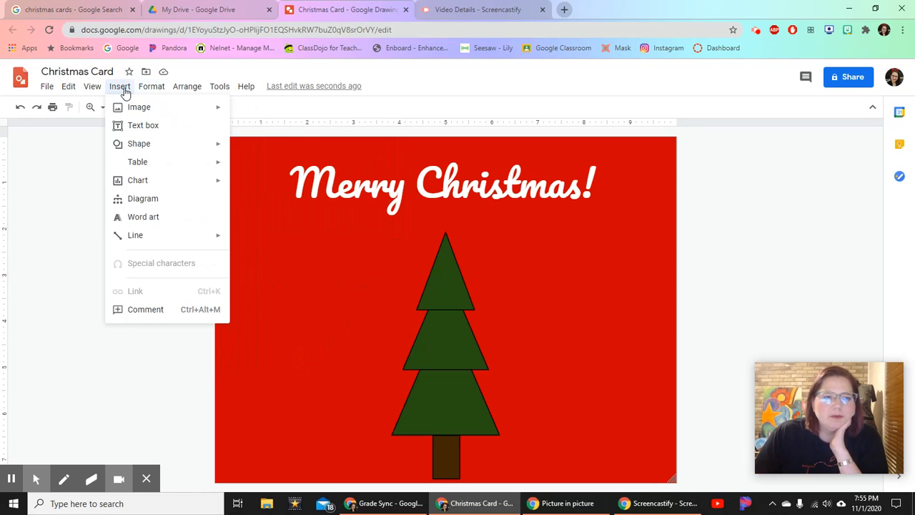
mouse_move(131, 107)
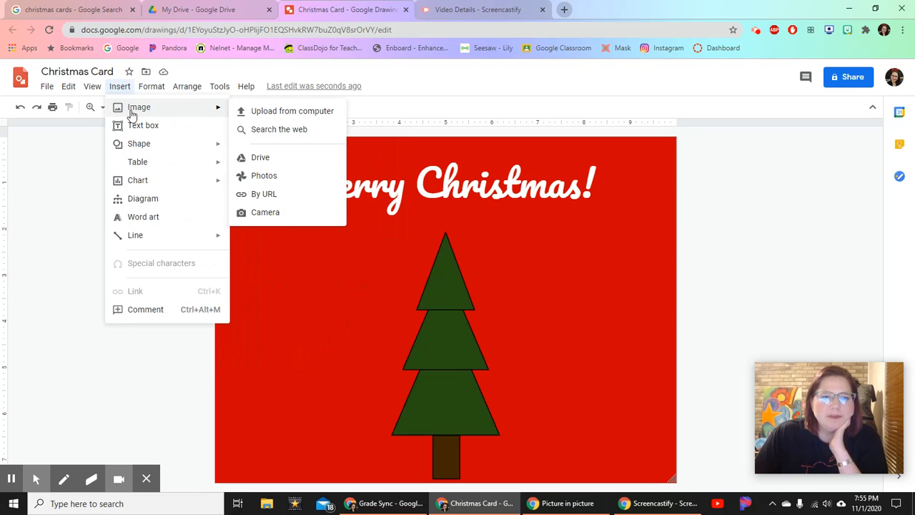
click(293, 132)
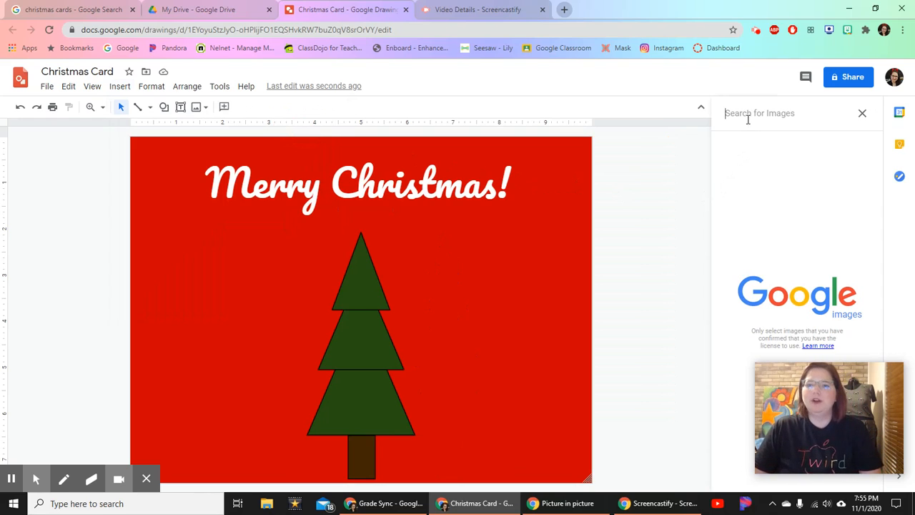
text(p)
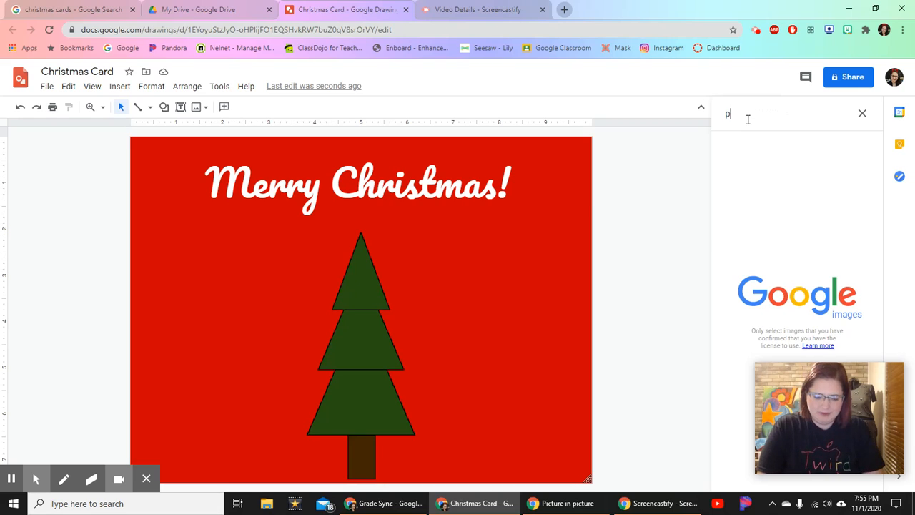
text(ng snowflake)
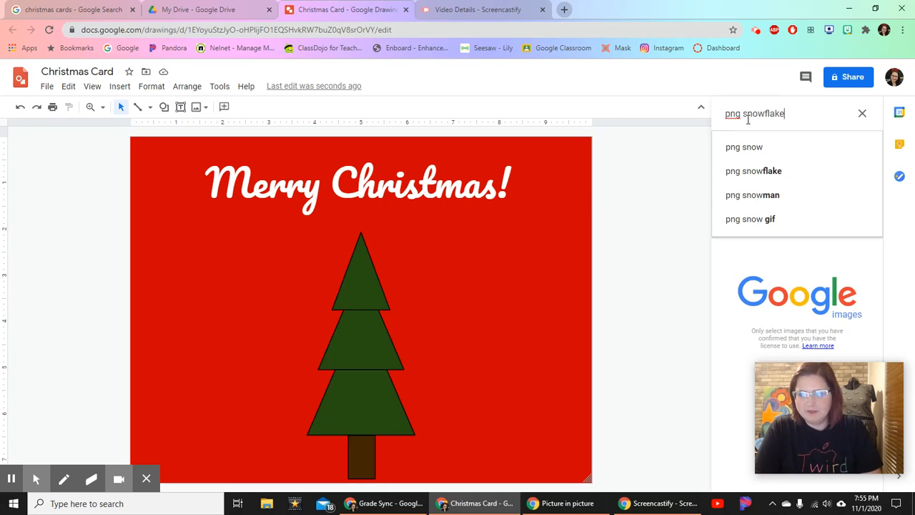
key(Return)
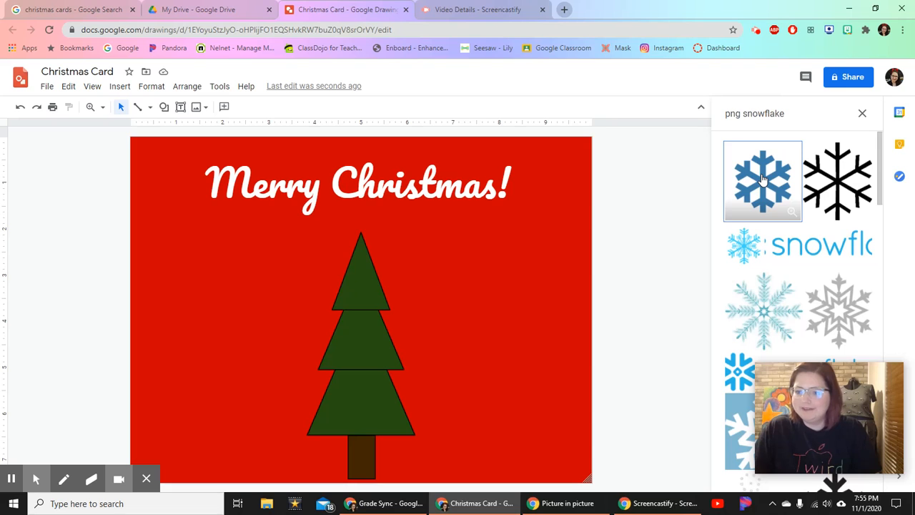
- Look through the snowflake image results for a design that suits the card
scroll(780, 223, down, 2)
scroll(770, 248, down, 2)
scroll(771, 248, down, 3)
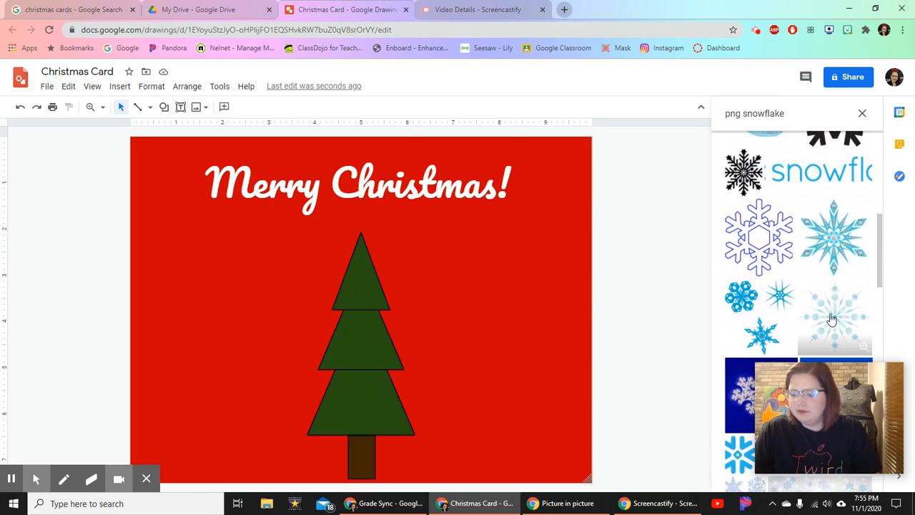
scroll(781, 263, down, 5)
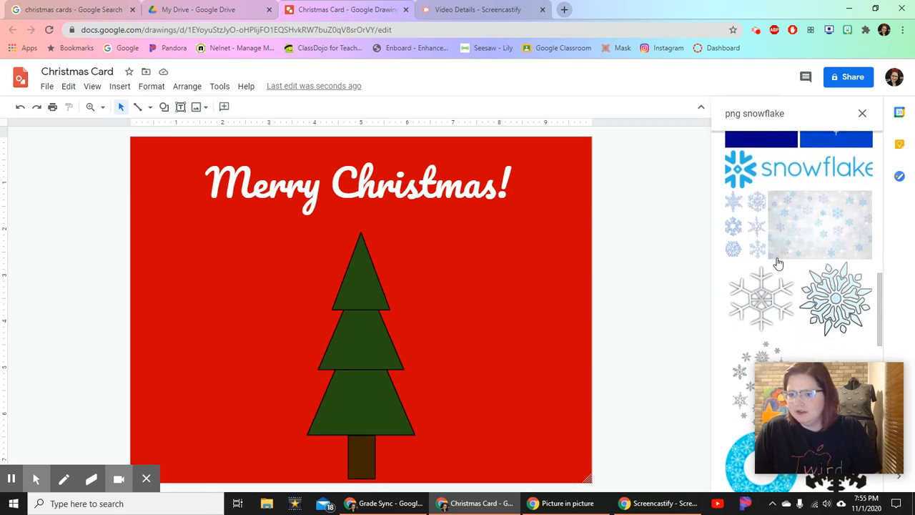
scroll(781, 263, down, 1)
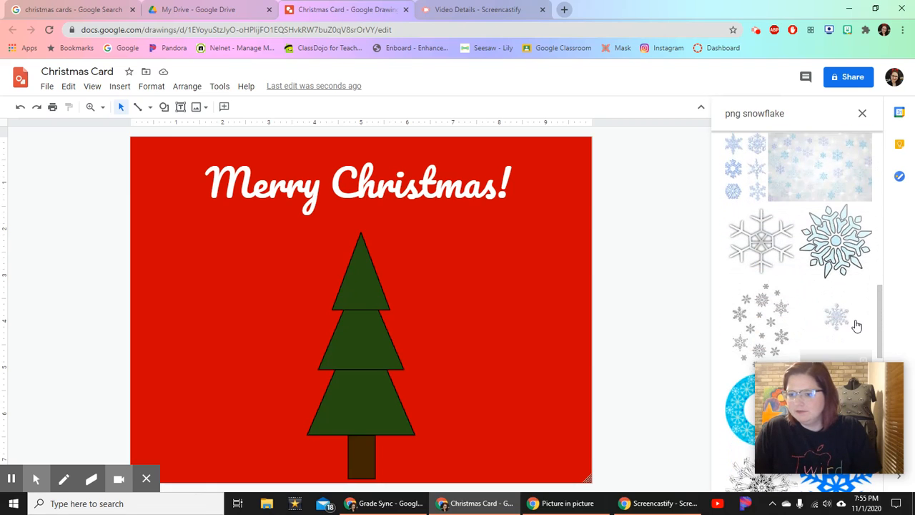
scroll(792, 253, down, 4)
scroll(849, 272, up, 2)
scroll(849, 271, up, 10)
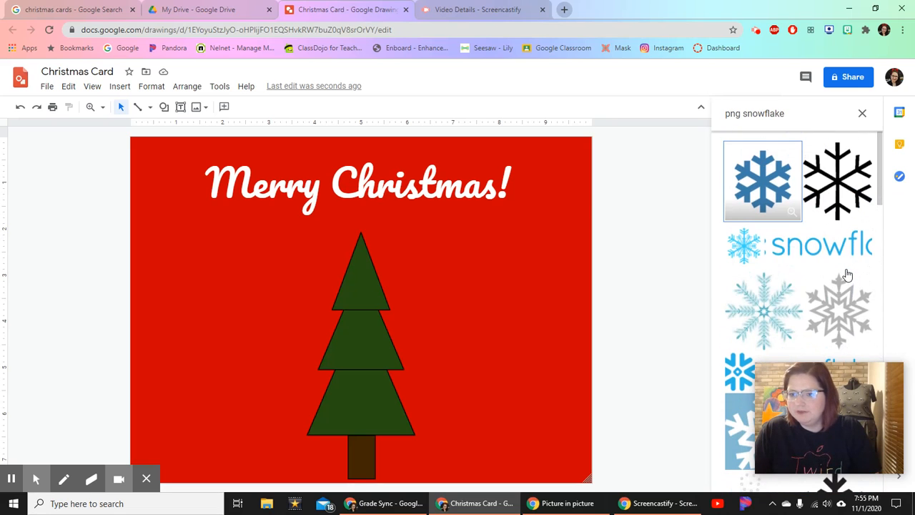
- Refine the image search to "png snowflake outline" and insert the pale lavender snowflake with the dark outline
click(800, 113)
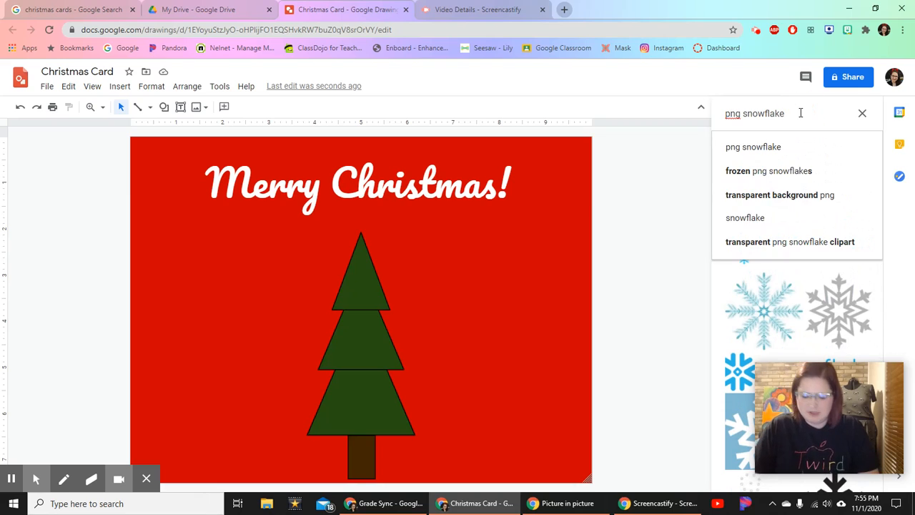
text(outline)
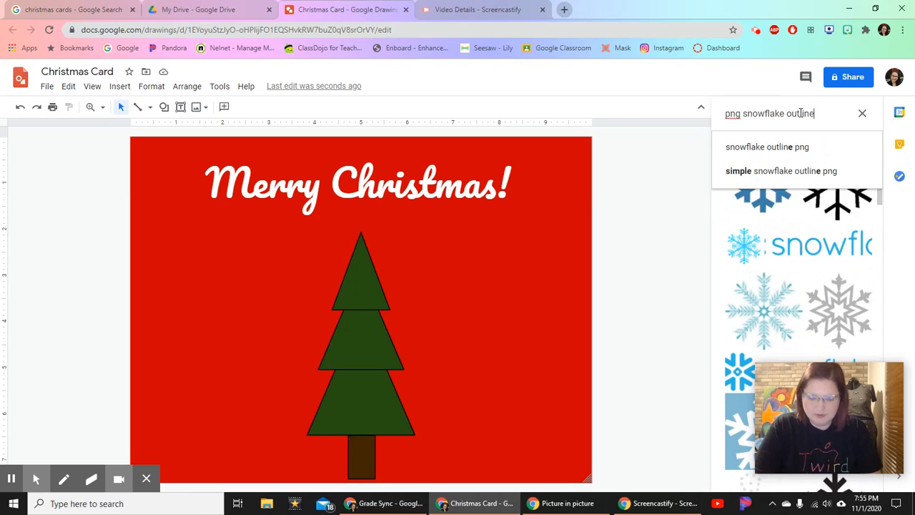
key(Return)
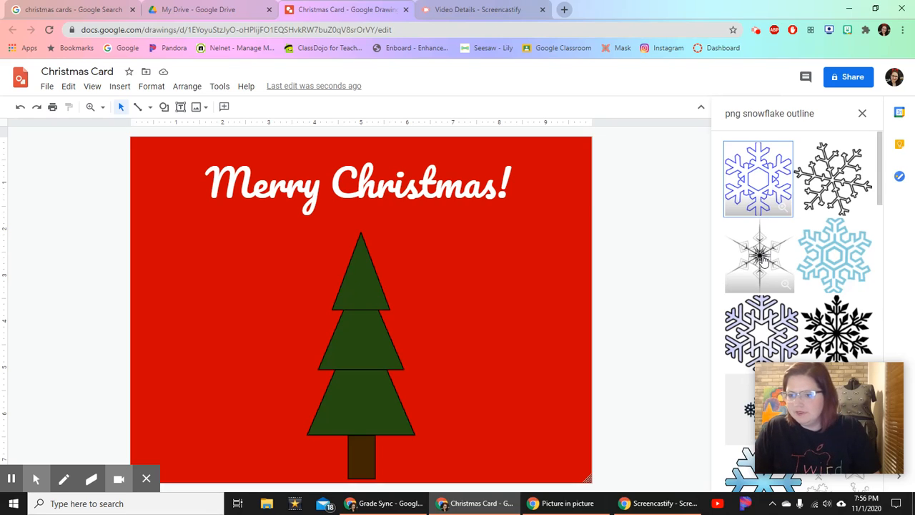
click(762, 329)
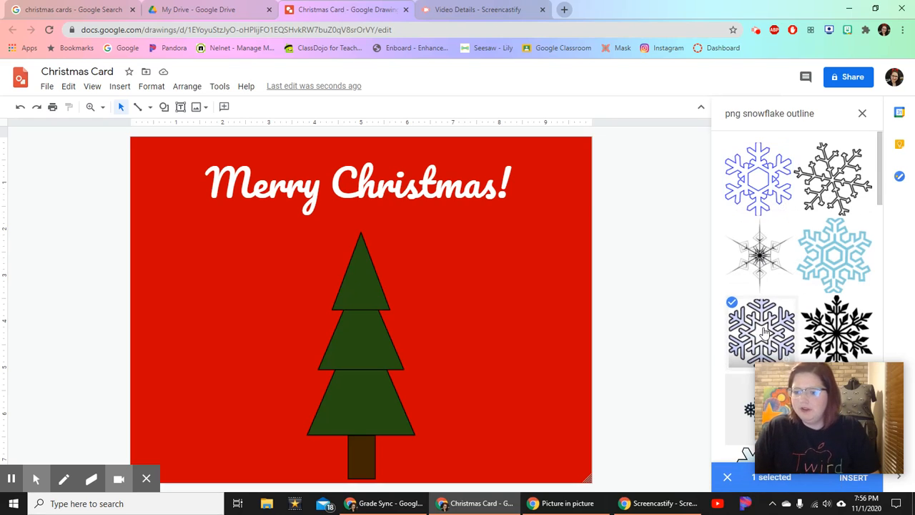
click(852, 481)
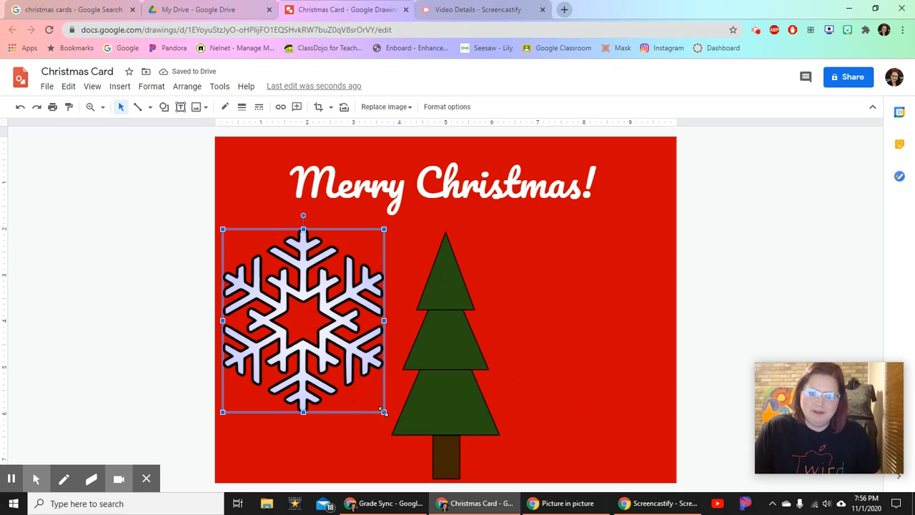
- Shrink the snowflake to about 0.7 inches wide and place it just below the end of the greeting
drag(383, 411, 280, 294)
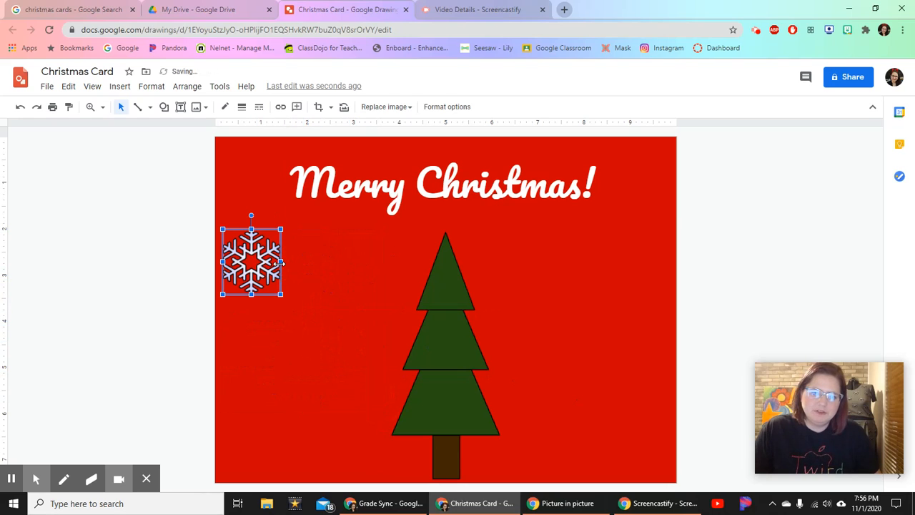
drag(260, 264, 342, 261)
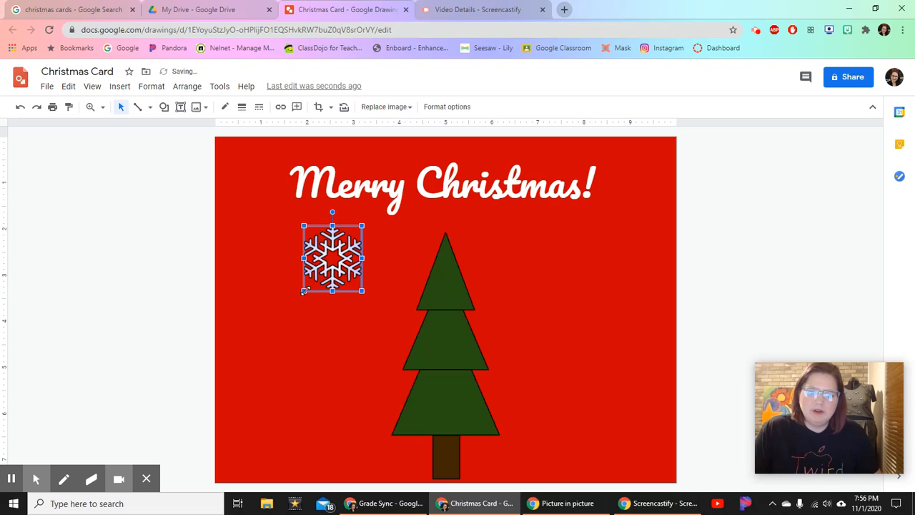
drag(304, 291, 607, 236)
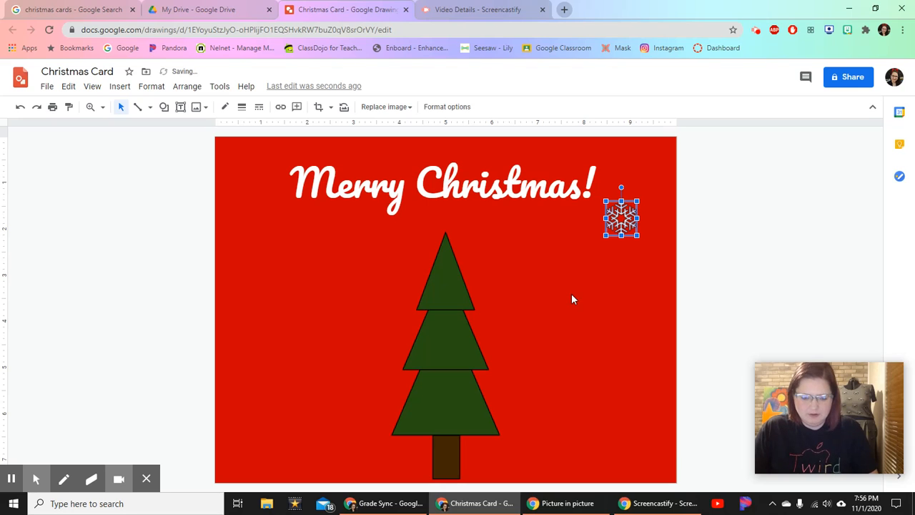
- Paste five copies of the snowflake and scatter them, three to the left of the tree and two to its right
key(ctrl+v)
drag(630, 226, 548, 252)
key(ctrl+v)
drag(628, 239, 360, 238)
key(ctrl+v)
drag(629, 260, 595, 336)
key(ctrl+v)
drag(647, 252, 299, 348)
key(ctrl+v)
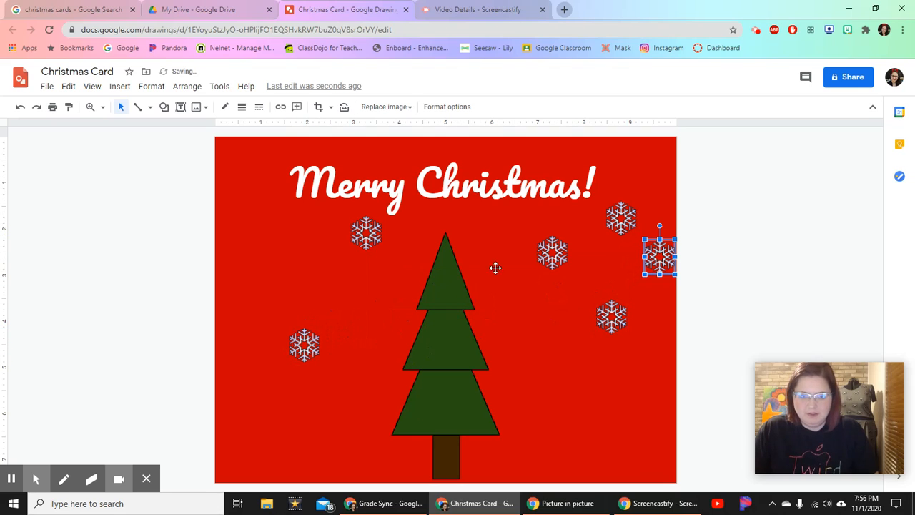
drag(659, 259, 276, 234)
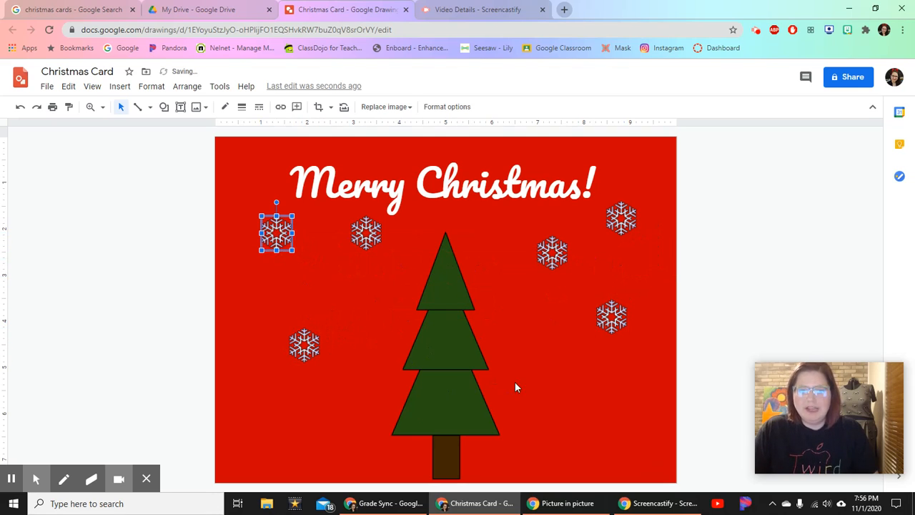
click(556, 386)
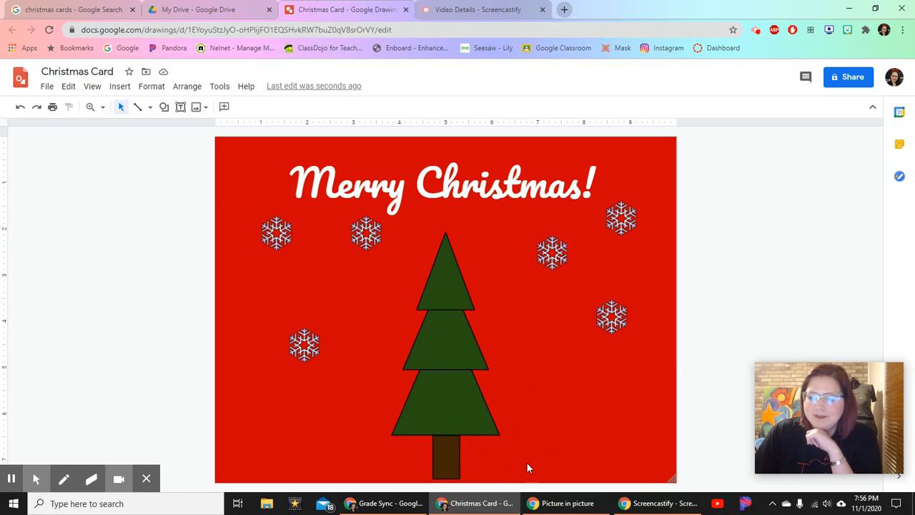
- Draw a gift box rectangle about 1.1 inches wide and 0.8 inches tall beside the trunk's right side
click(164, 107)
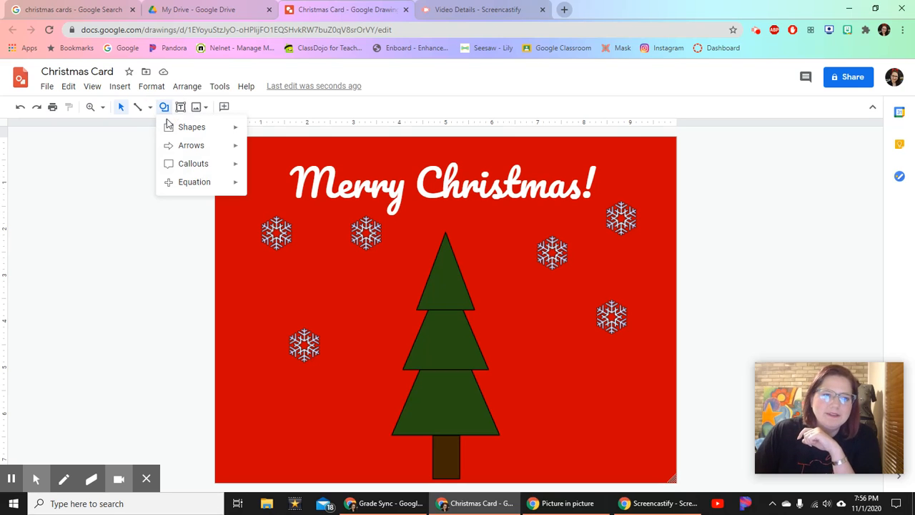
mouse_move(188, 126)
click(256, 131)
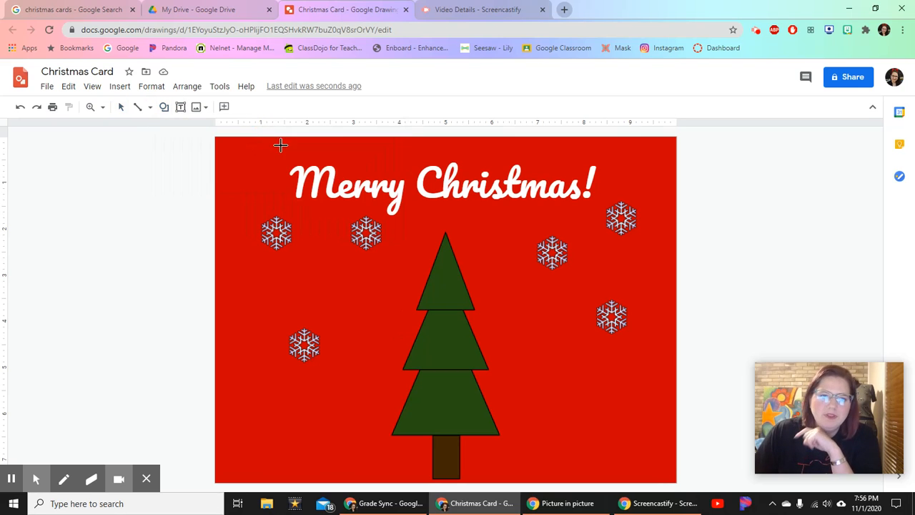
drag(494, 322, 509, 463)
drag(539, 432, 508, 451)
click(509, 454)
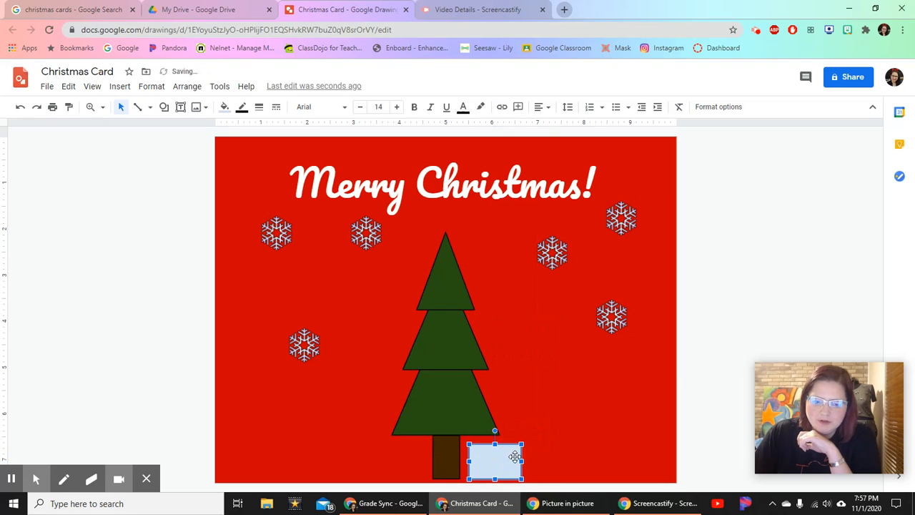
- Fill the gift box rectangle with solid cyan
click(224, 107)
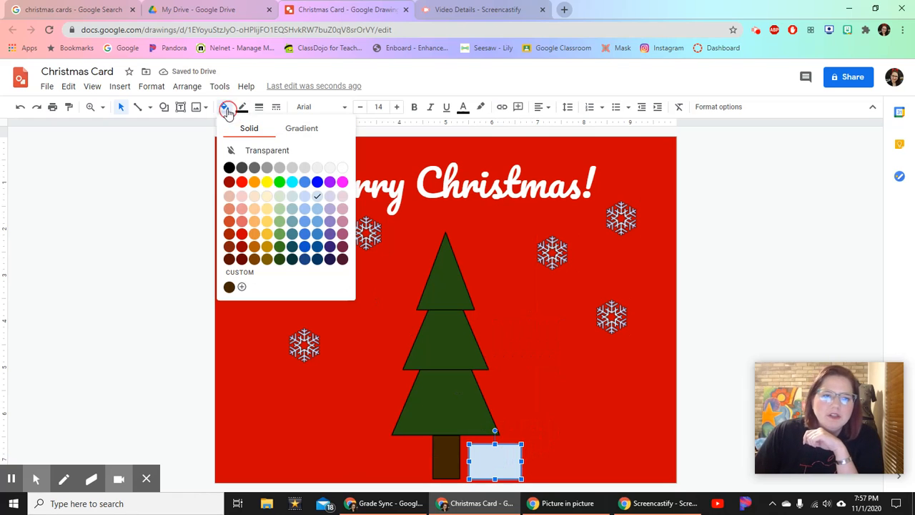
click(292, 182)
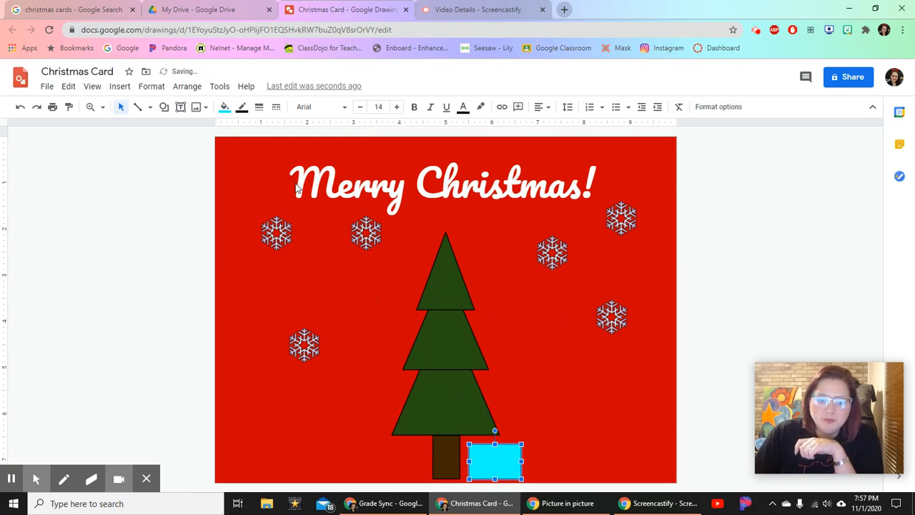
click(579, 397)
click(494, 454)
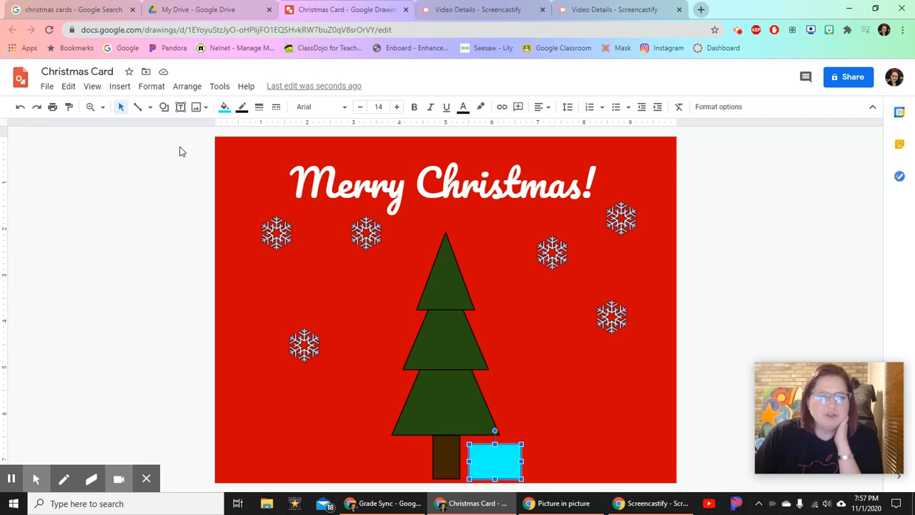
- Draw a narrow vertical ribbon rectangle about 0.2 inches wide over the middle of the gift box, spanning its height
click(206, 109)
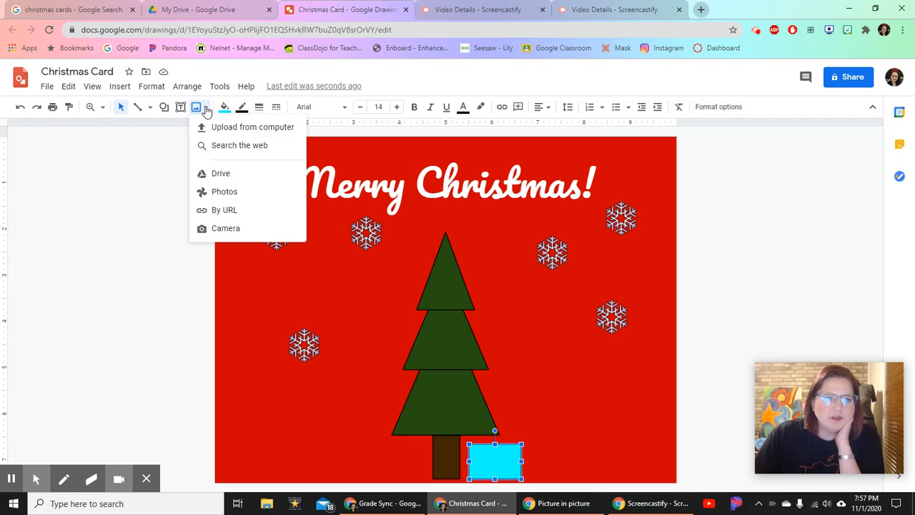
click(163, 106)
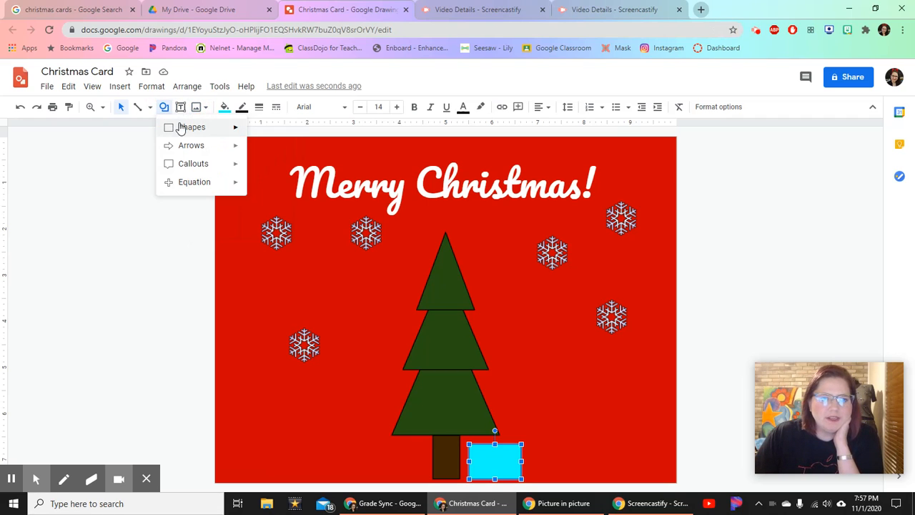
mouse_move(181, 128)
click(256, 131)
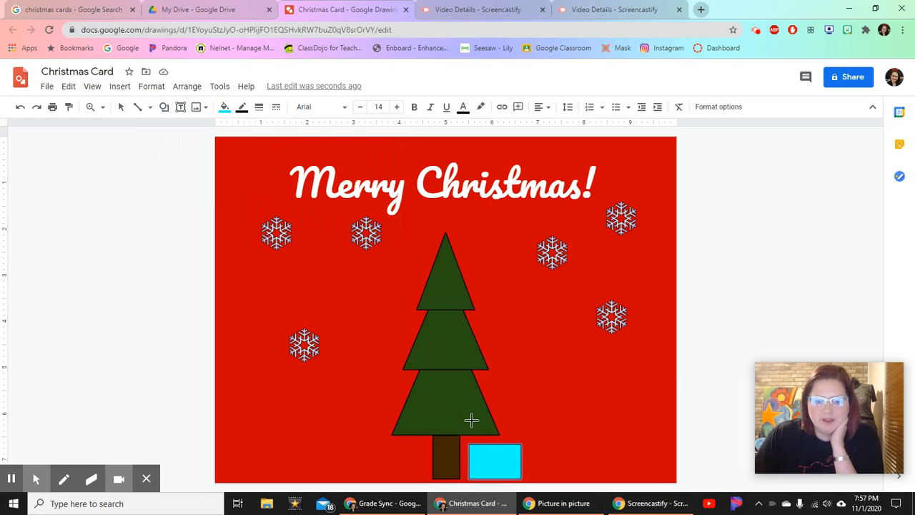
drag(488, 444, 500, 480)
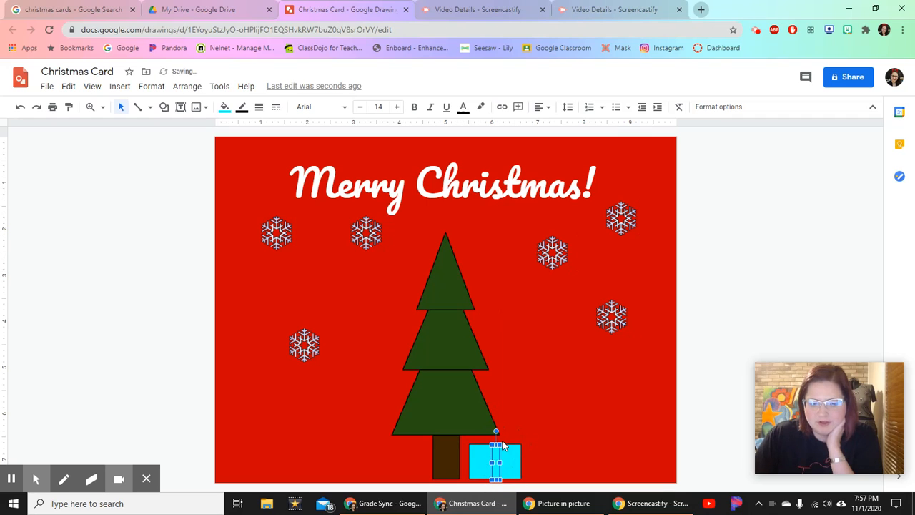
- Fill the ribbon strip with solid blue and nudge it slightly upward on the gift box
click(224, 106)
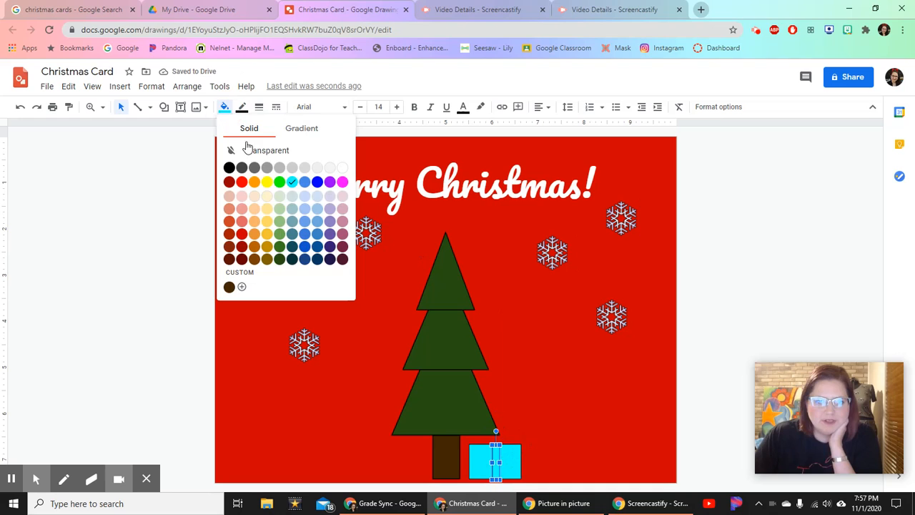
click(315, 185)
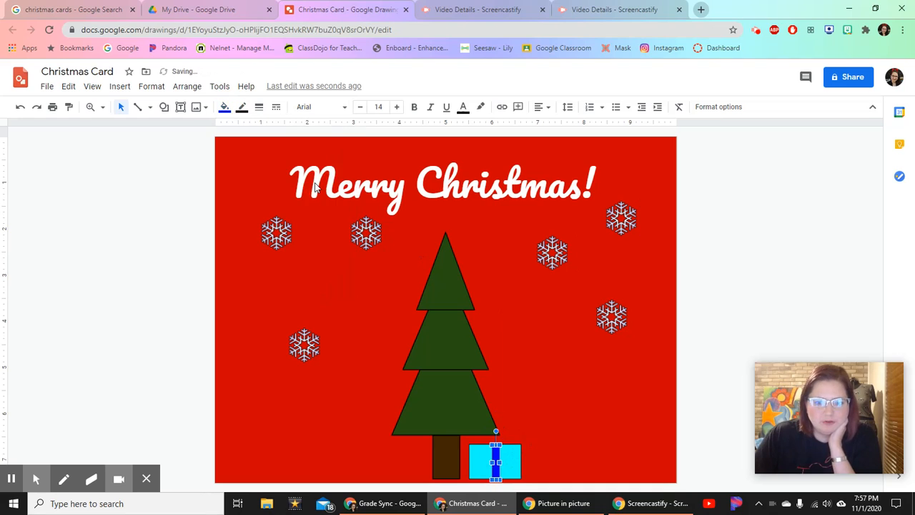
click(547, 471)
click(497, 463)
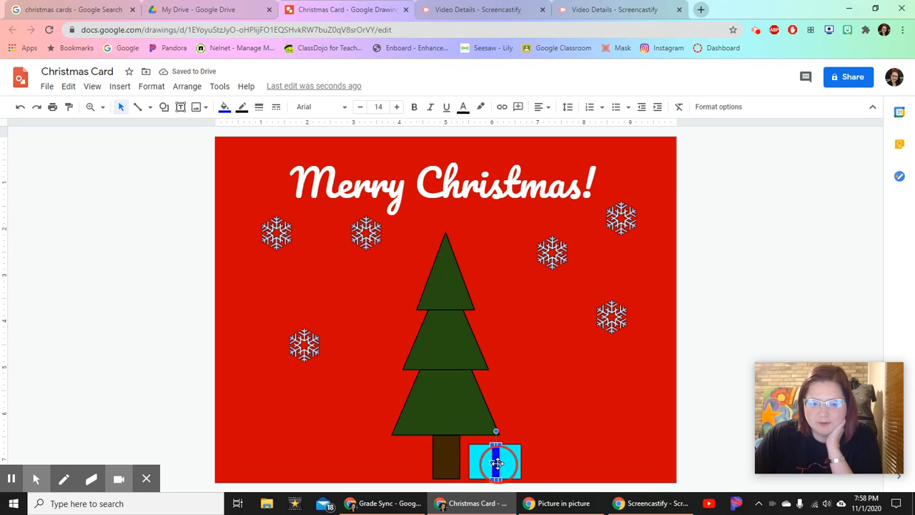
key(Up)
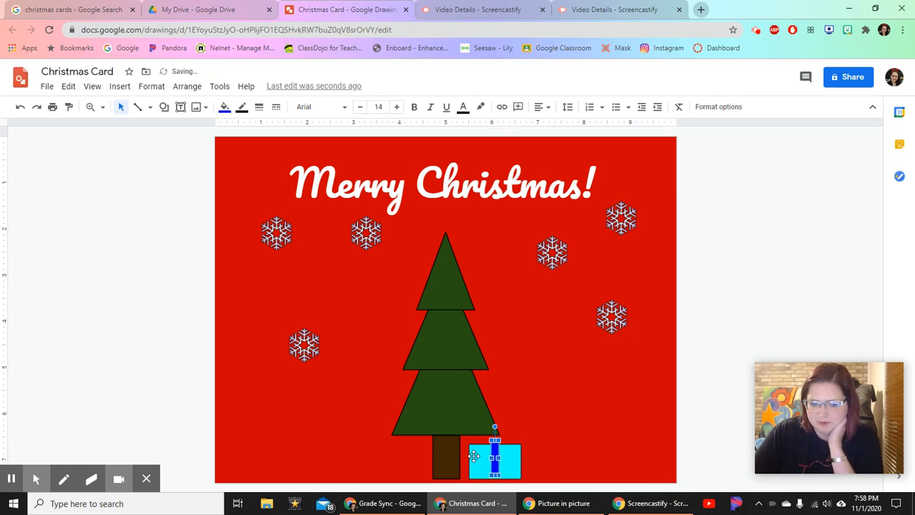
- Move the vertical blue ribbon strip down so its ends line up with the gift box's top and bottom edges
click(104, 107)
click(136, 182)
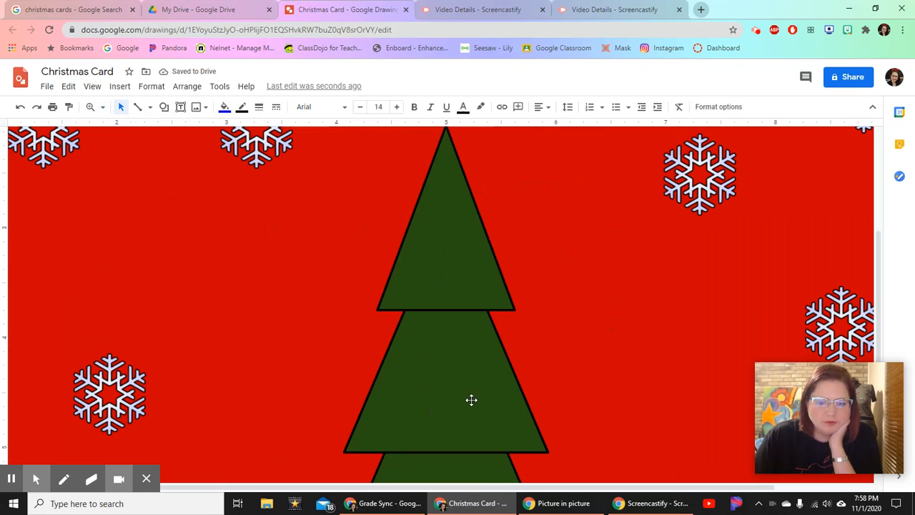
scroll(505, 405, down, 1)
scroll(504, 405, down, 3)
click(562, 448)
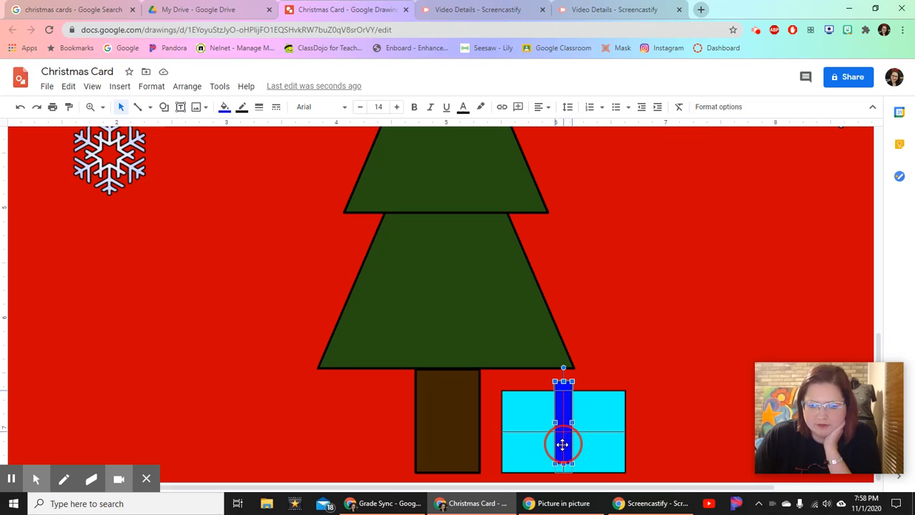
drag(562, 447, 564, 453)
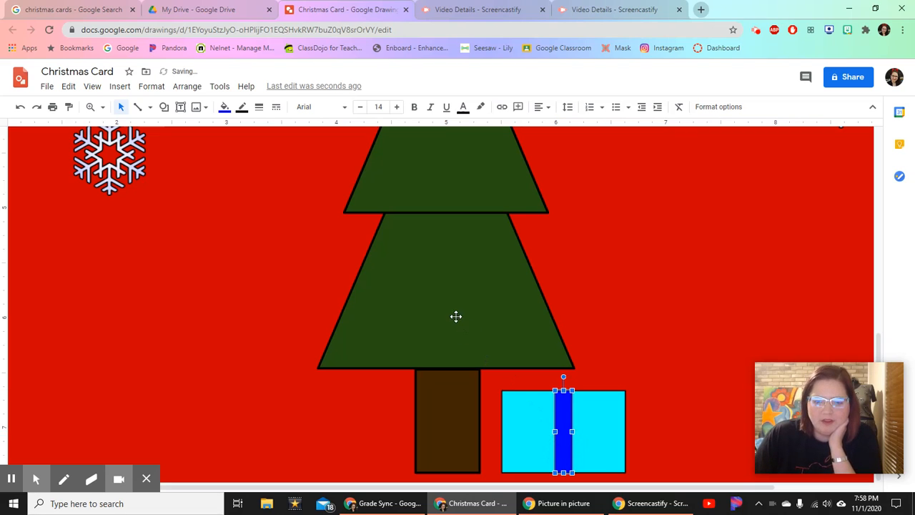
- Duplicate the blue ribbon strip and lay the copy horizontally across the middle of the gift box, spanning its full width
click(564, 416)
right_click(564, 422)
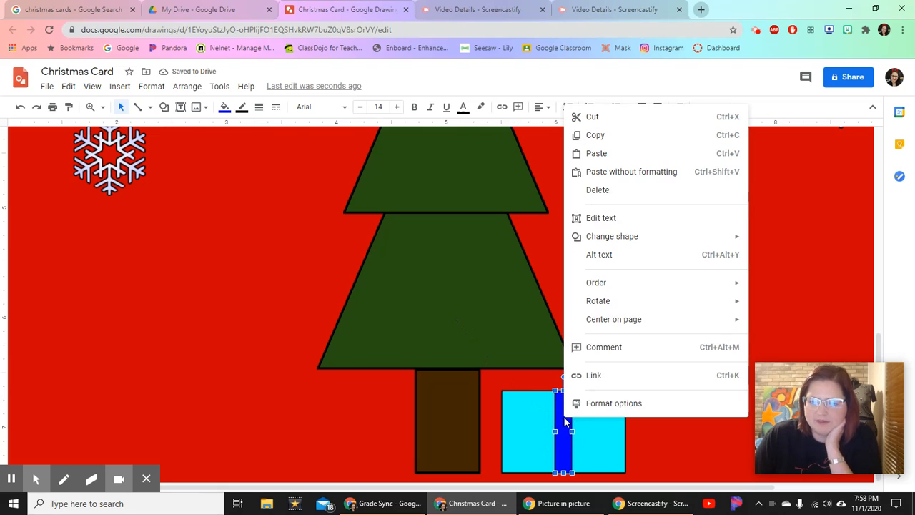
click(616, 138)
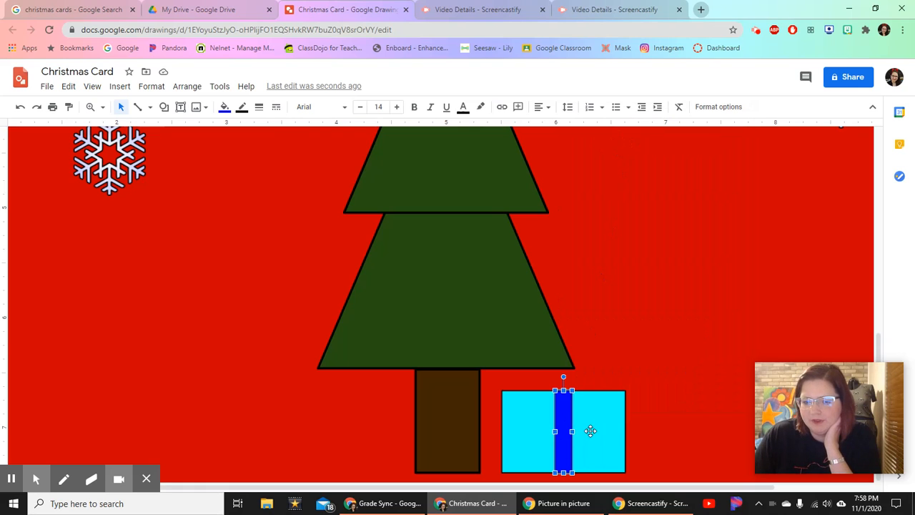
right_click(590, 430)
click(619, 167)
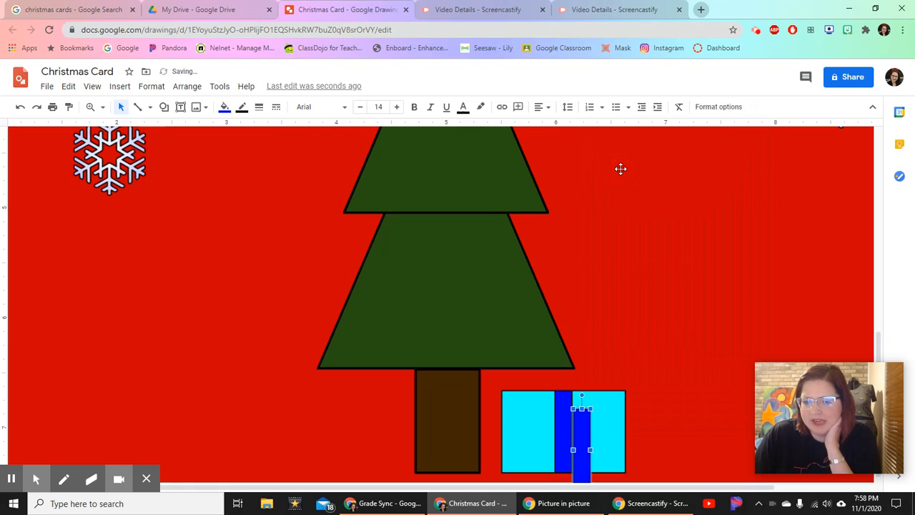
drag(583, 440, 625, 431)
click(668, 437)
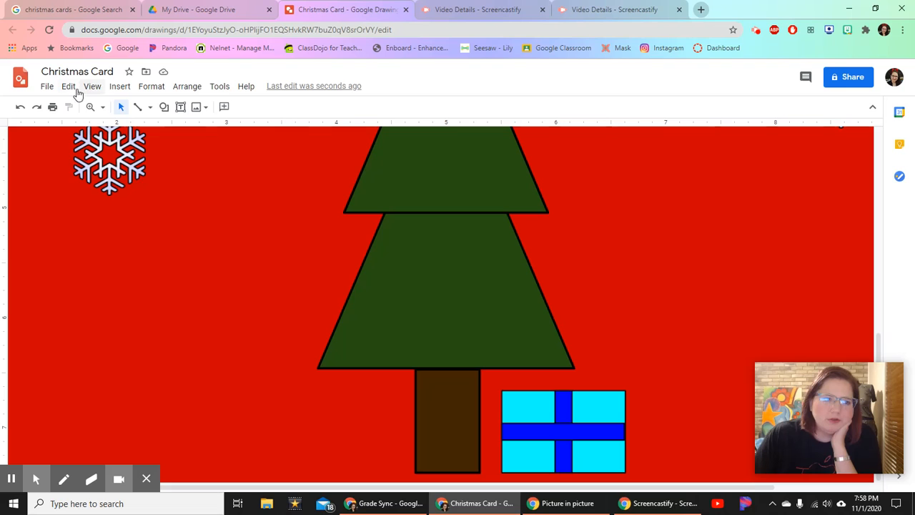
click(103, 107)
click(113, 130)
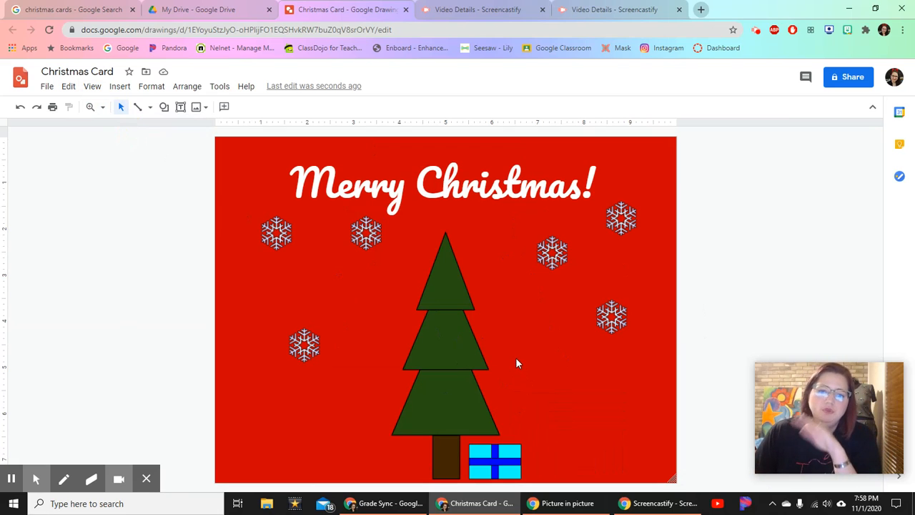
click(121, 88)
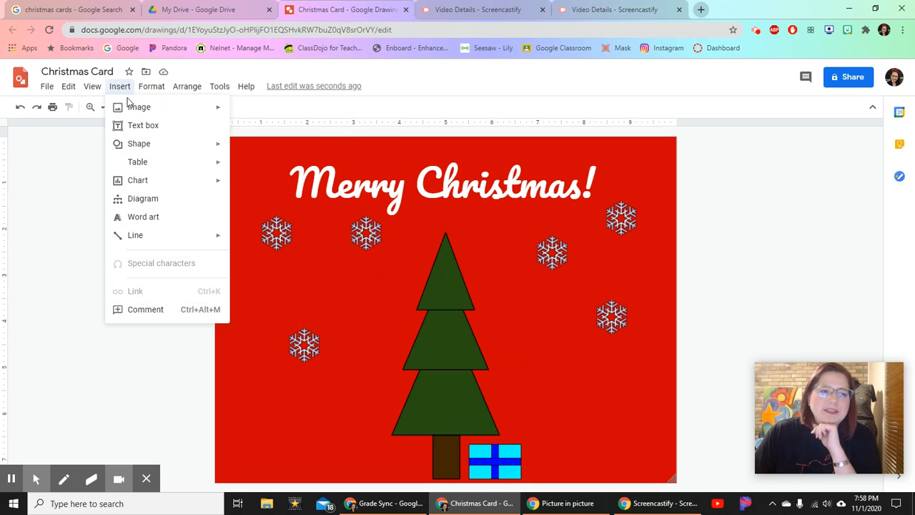
mouse_move(136, 113)
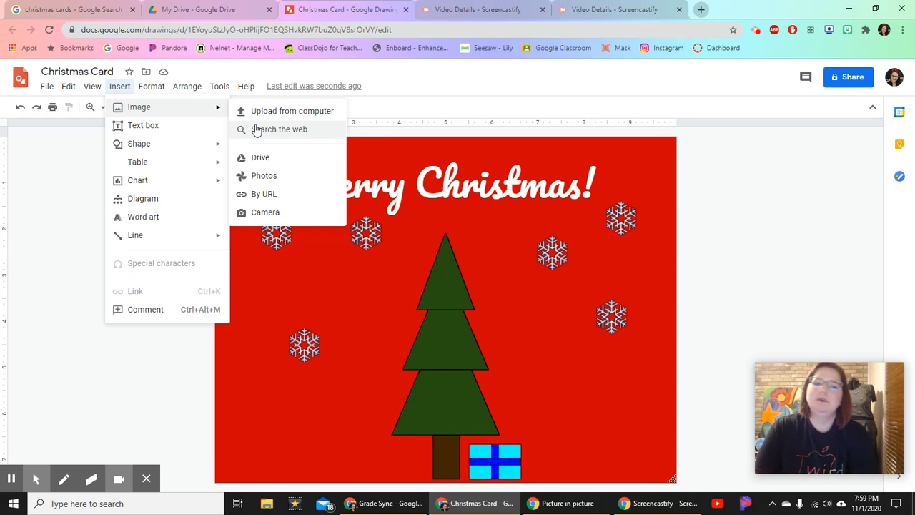
click(330, 411)
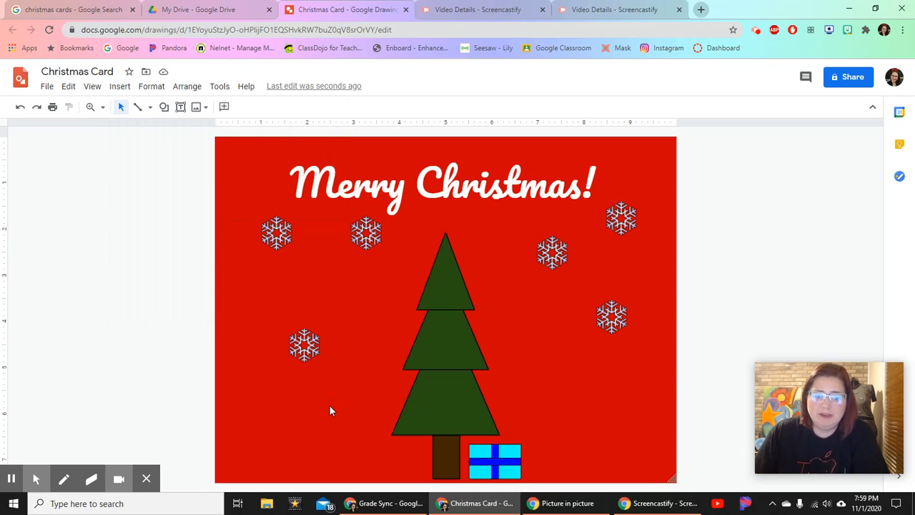